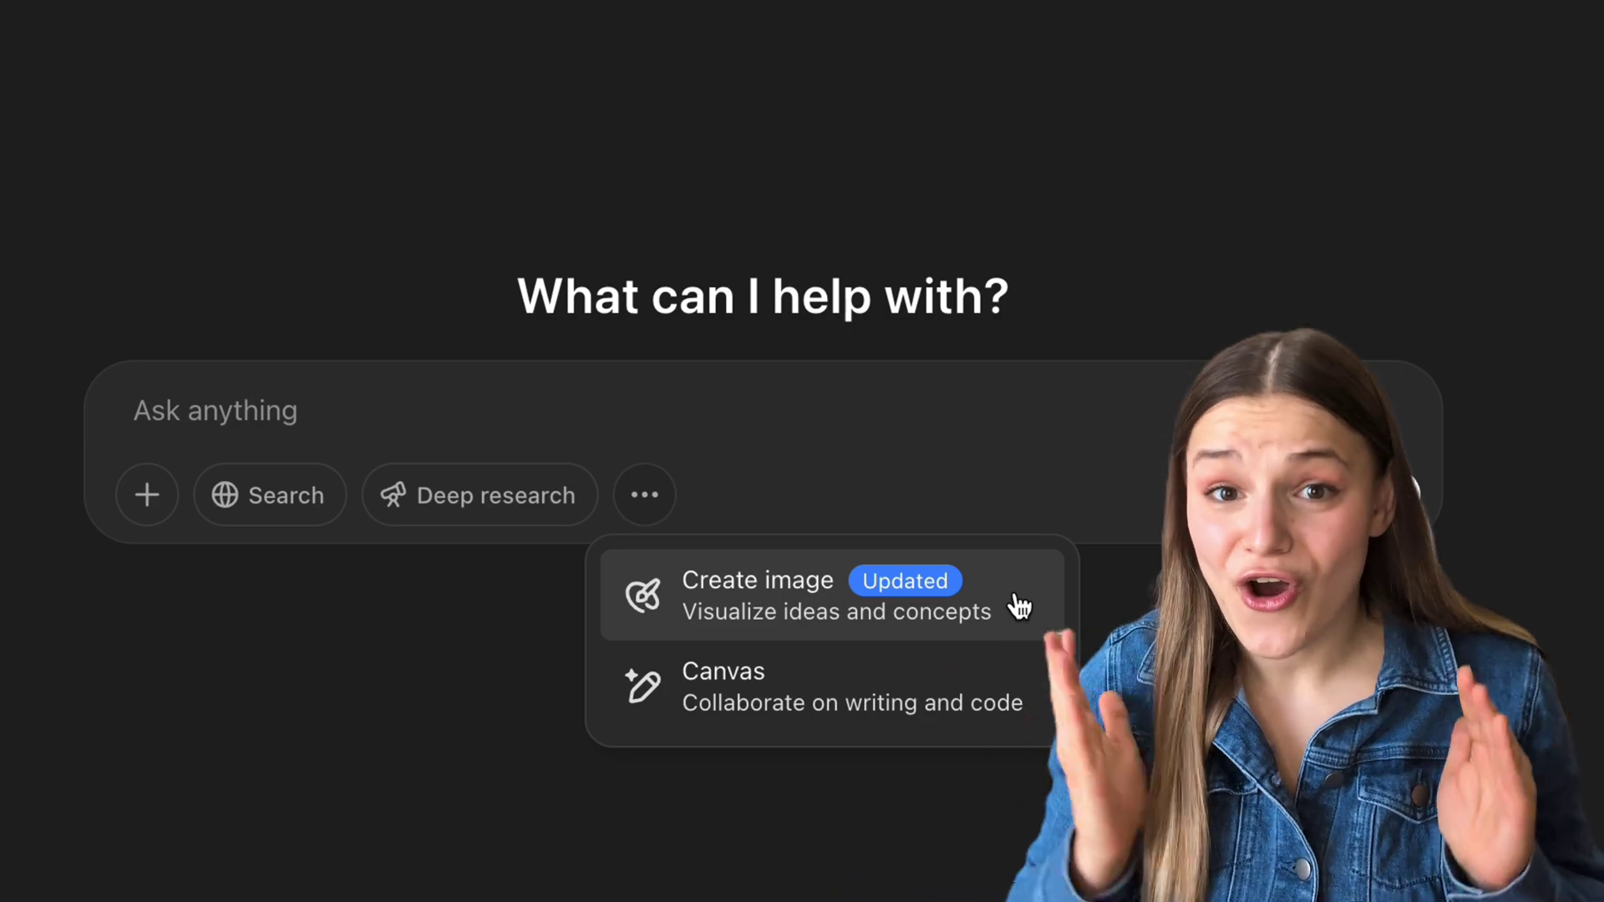
Step: Switch the new ChatGPT prompt to Create image mode
{"action": "left_click", "coordinate": [1020, 607]}
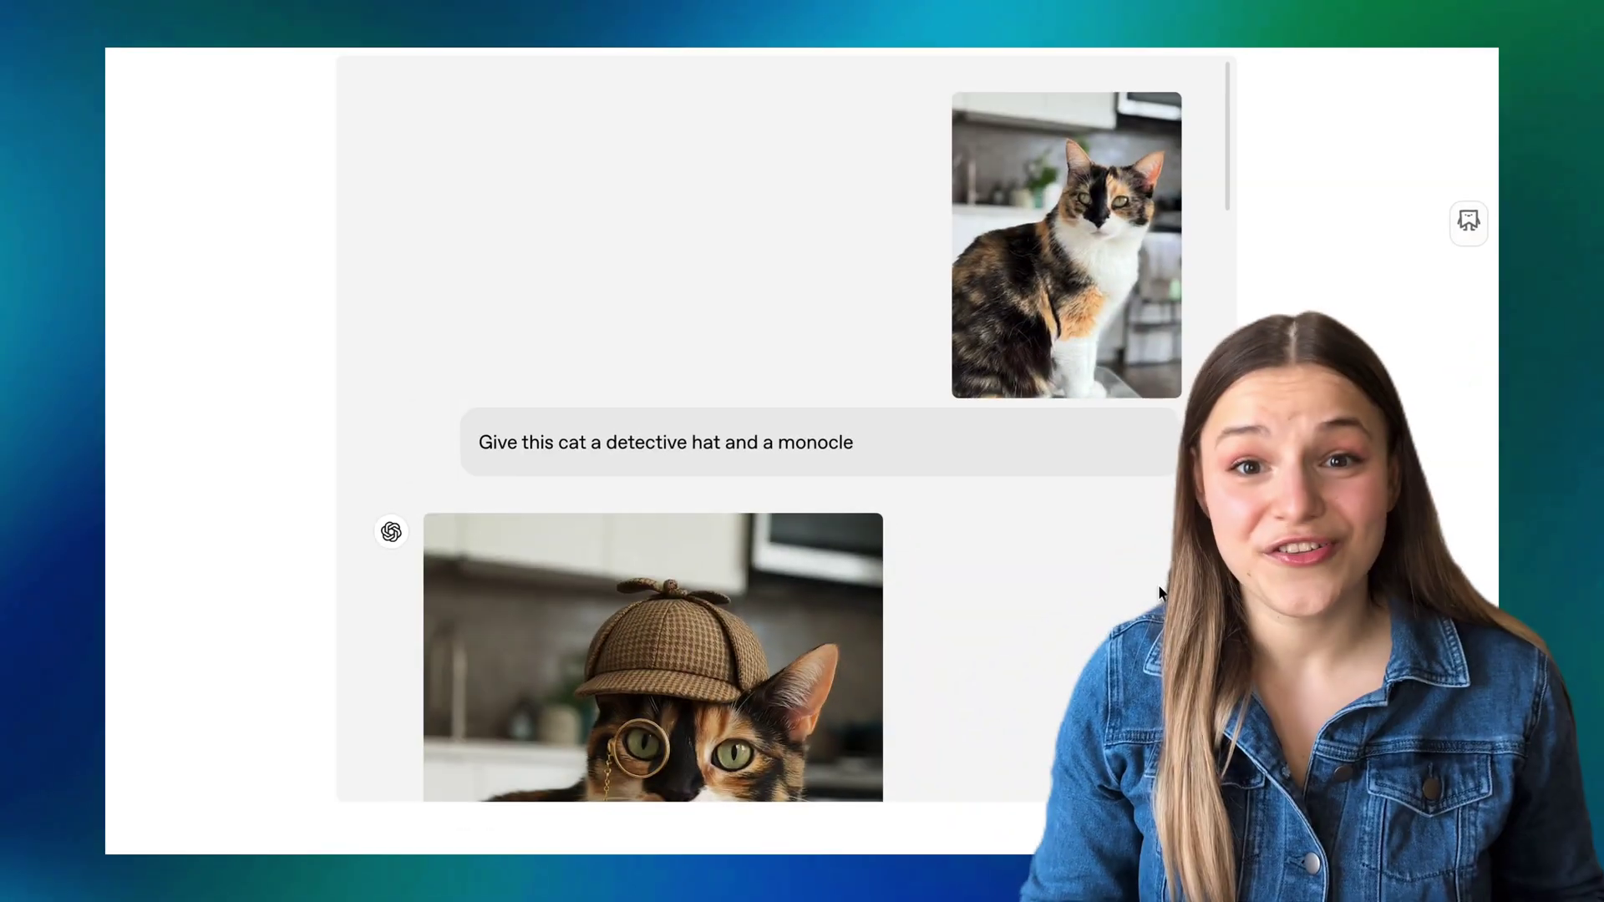
Step: Scroll the OpenAI page to the calico cat wearing a detective hat and monocle
{"action": "scroll", "coordinate": [1158, 590], "scroll_direction": "down", "scroll_amount": 5}
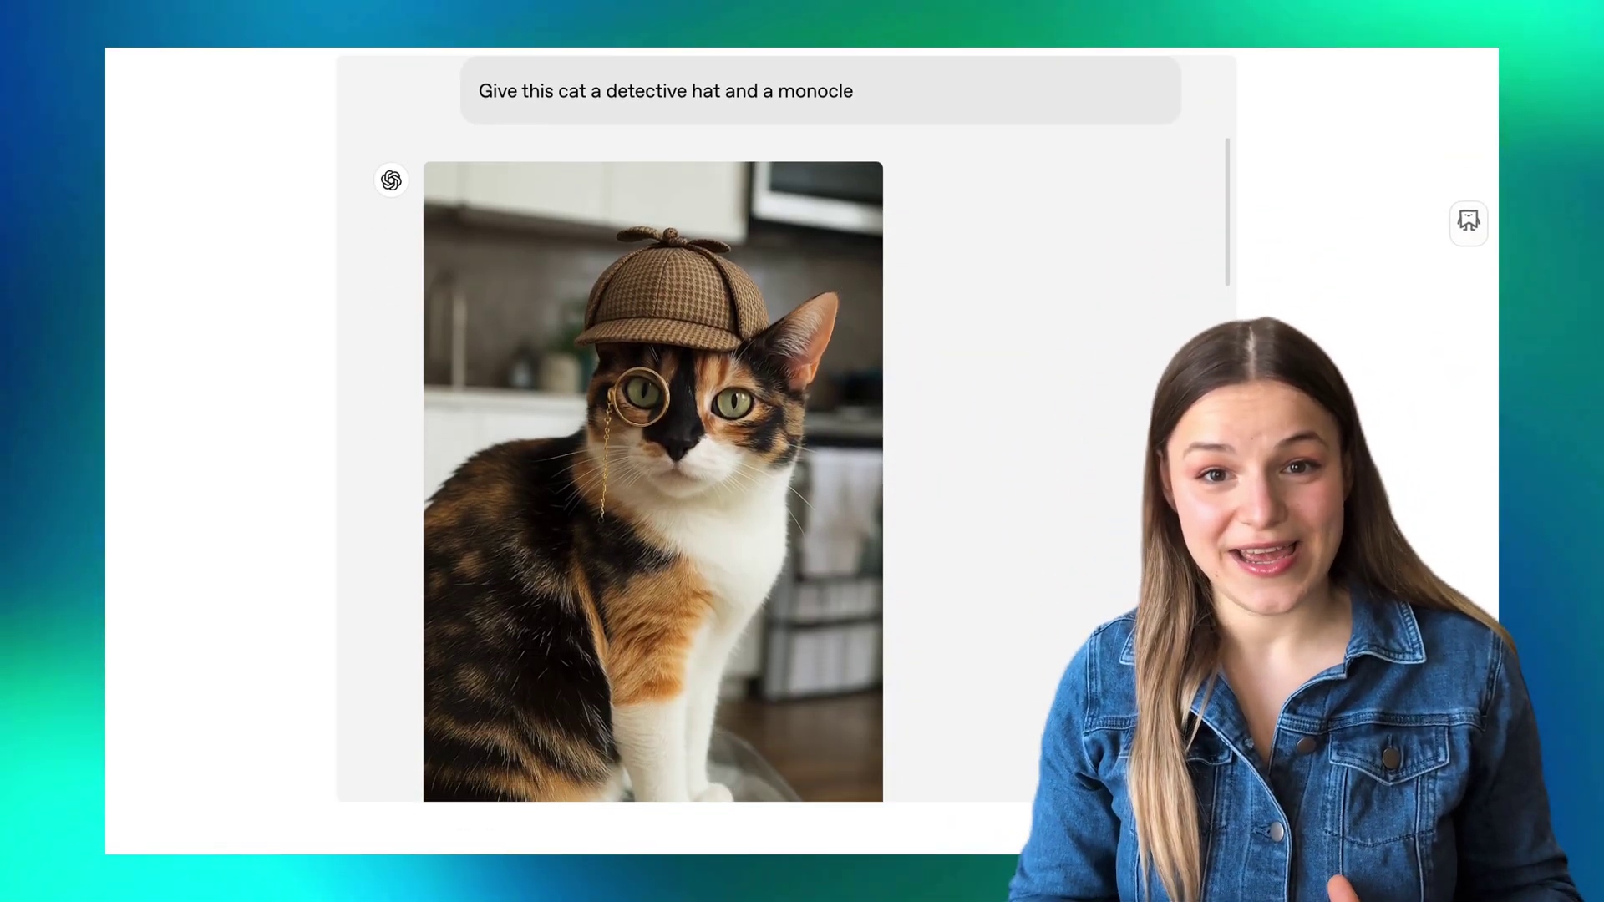
{"action": "scroll", "coordinate": [1158, 589], "scroll_direction": "down", "scroll_amount": 1}
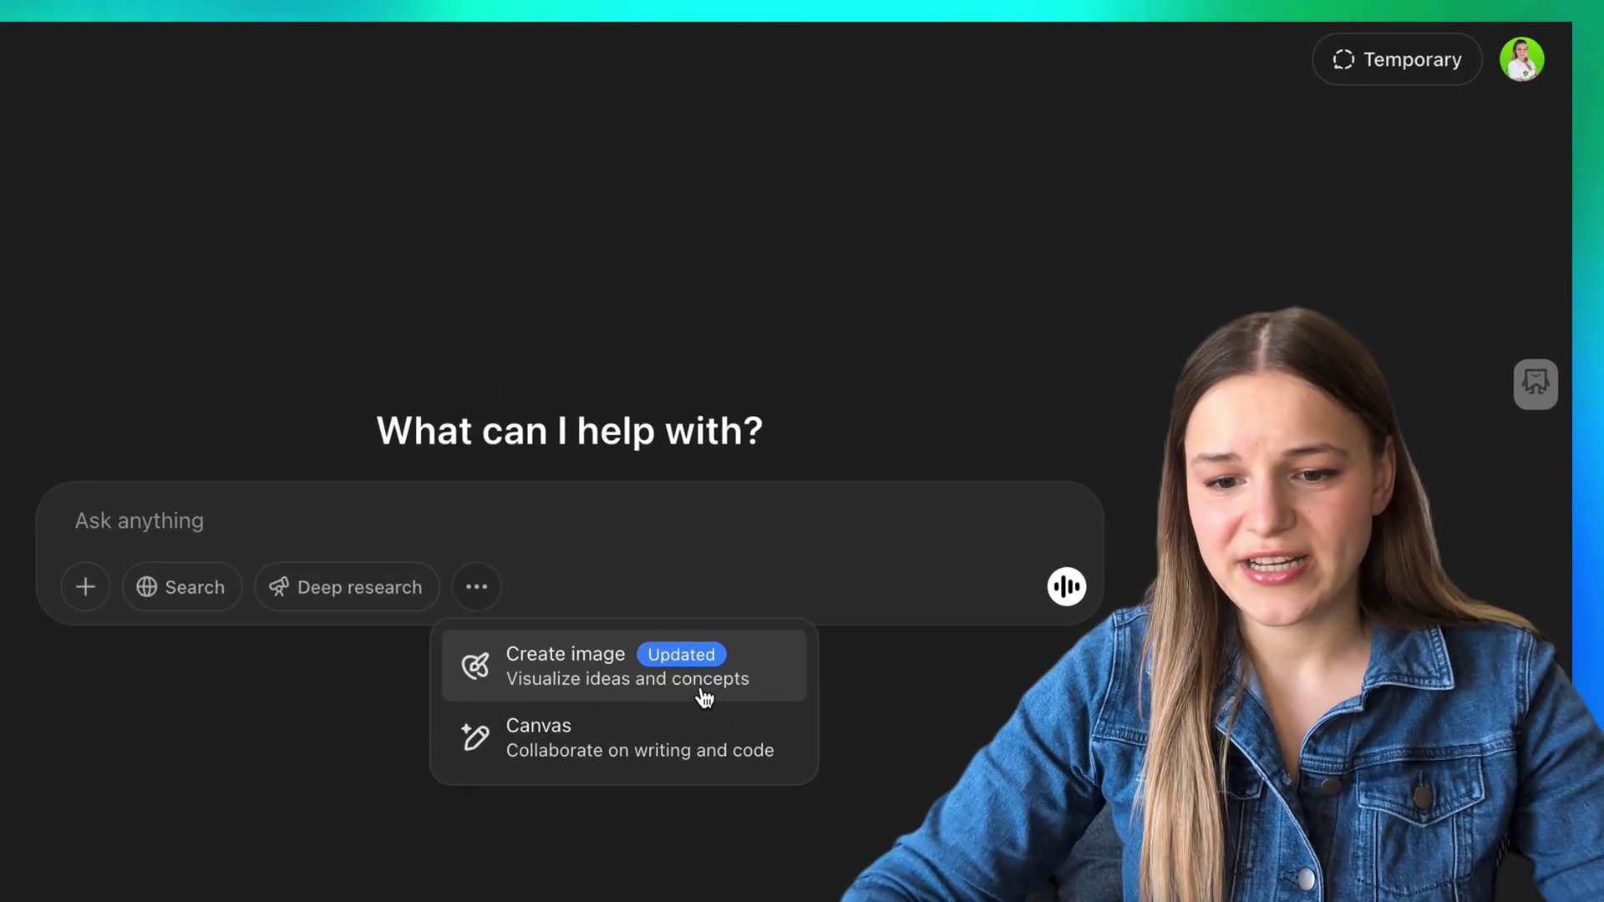
Step: Generate an image from the pasted Einstein LinkedIn profile prompt and view it full size
{"action": "left_click", "coordinate": [701, 687]}
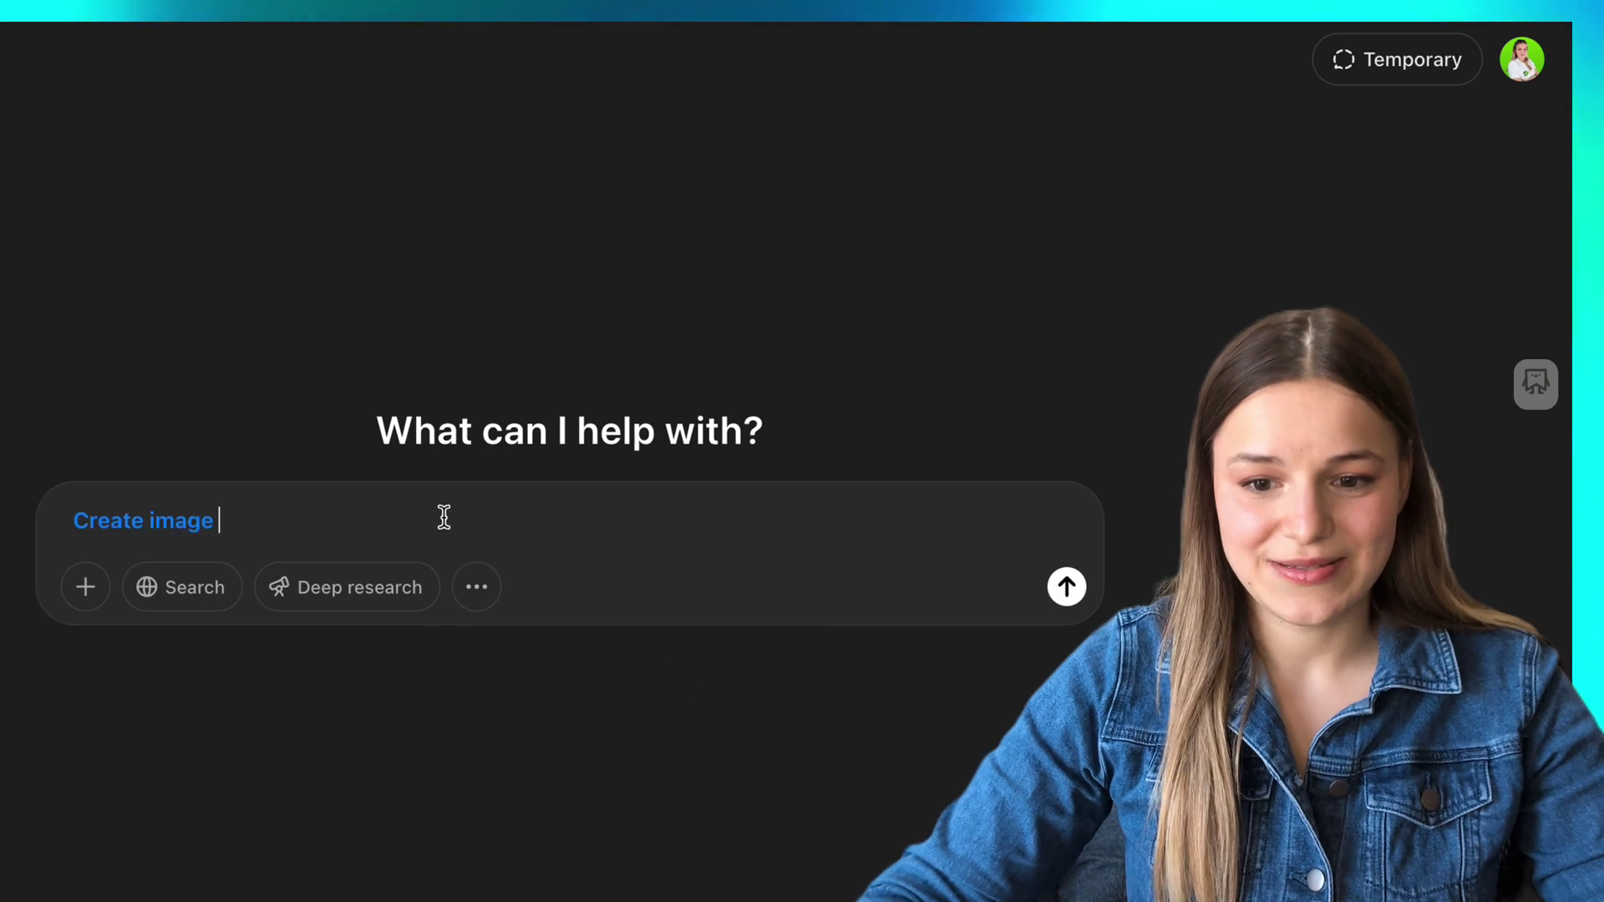
{"action": "type", "text": "Albert Einstein’s LinkedIn profile."}
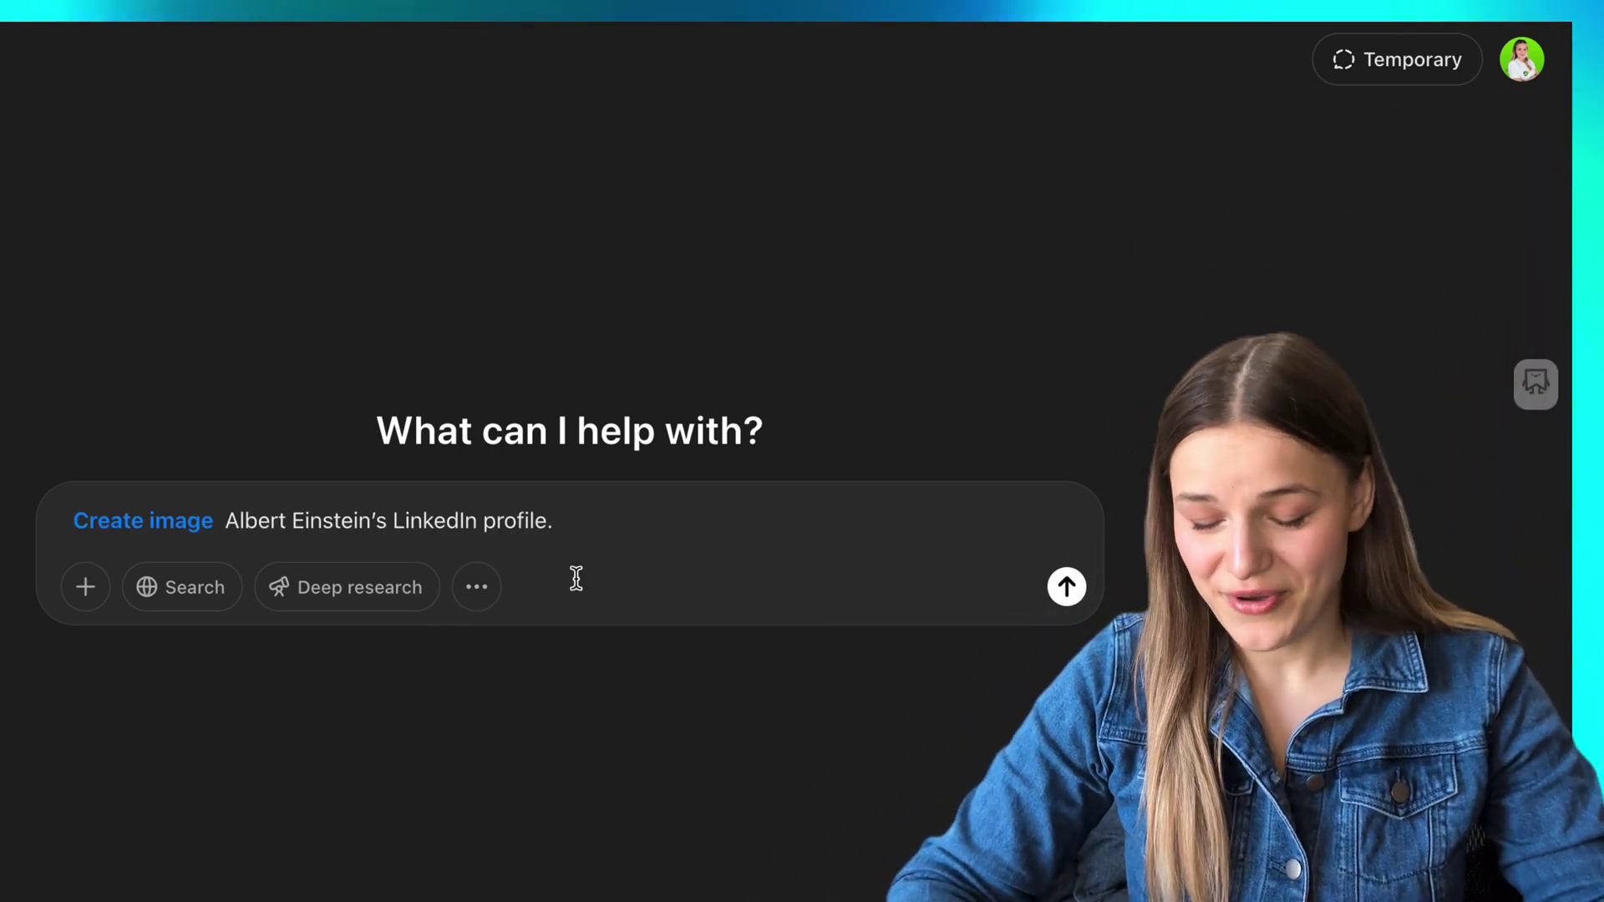
{"action": "key", "text": "Return"}
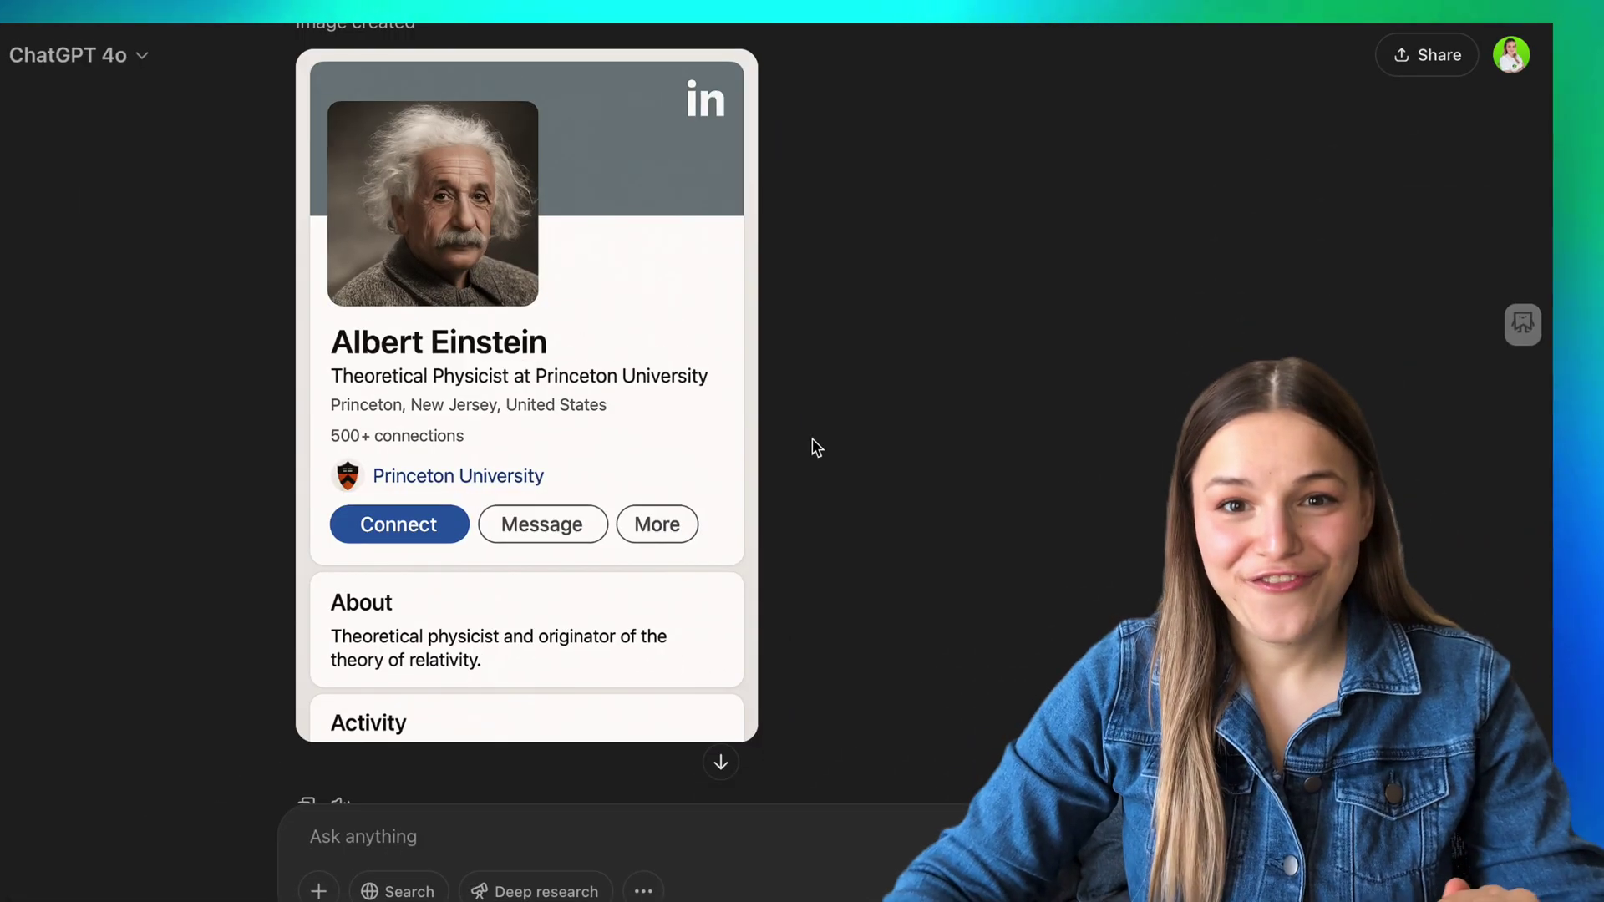
{"action": "left_click", "coordinate": [562, 373]}
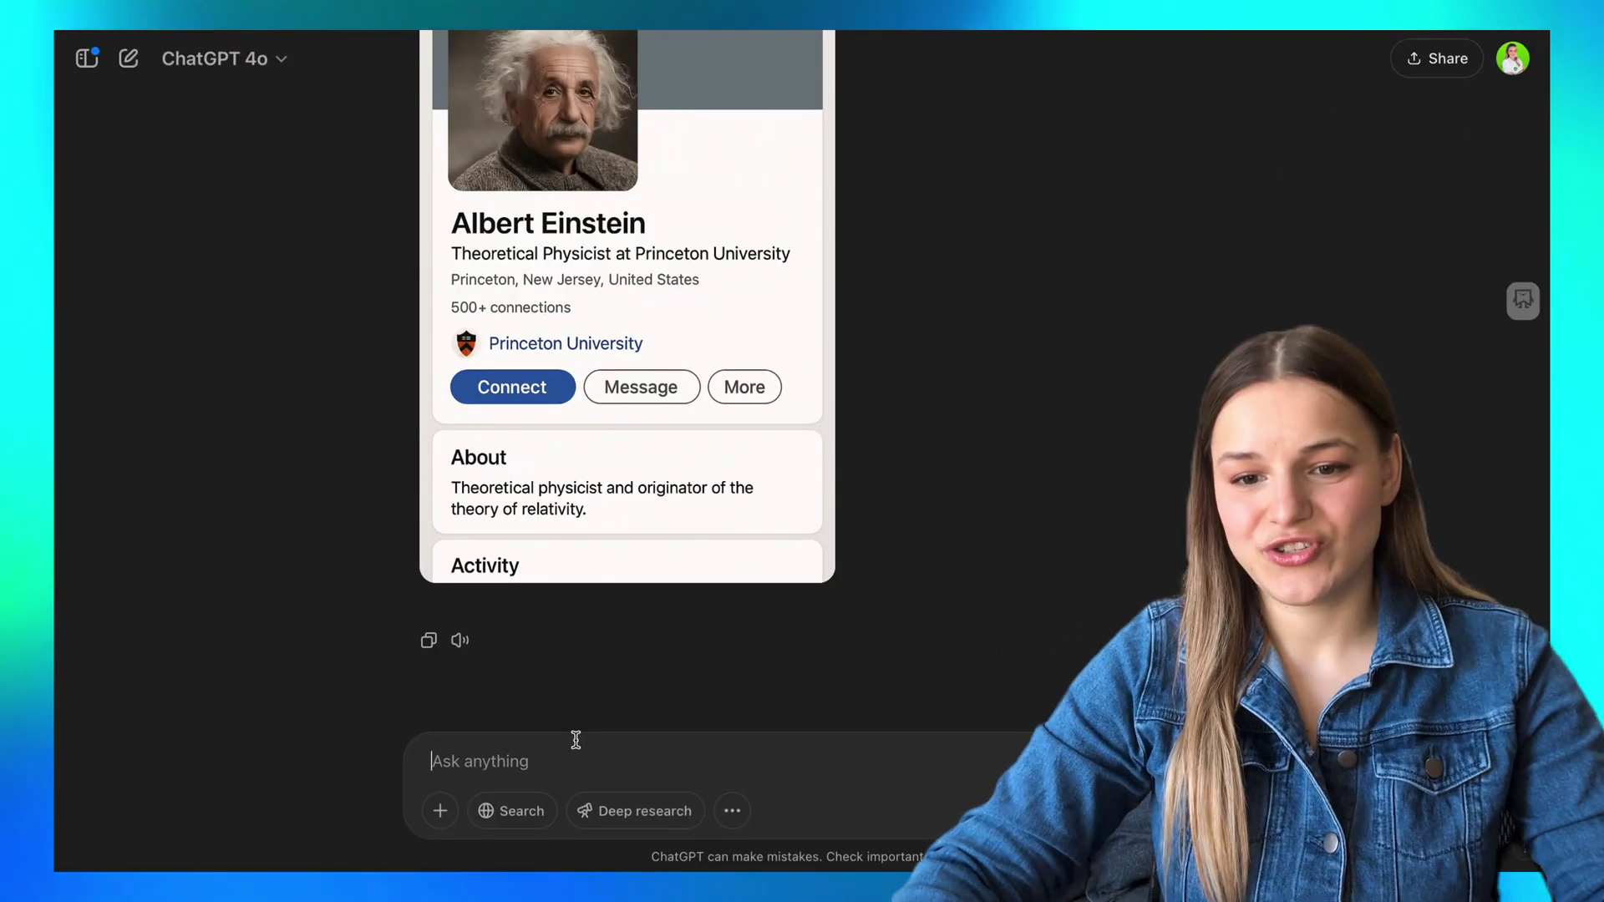
Step: Paste the newspaper prompt headlined 'ChatGPT's 4o Image Generator is INSANE' and scroll through it
{"action": "key", "text": "super+v"}
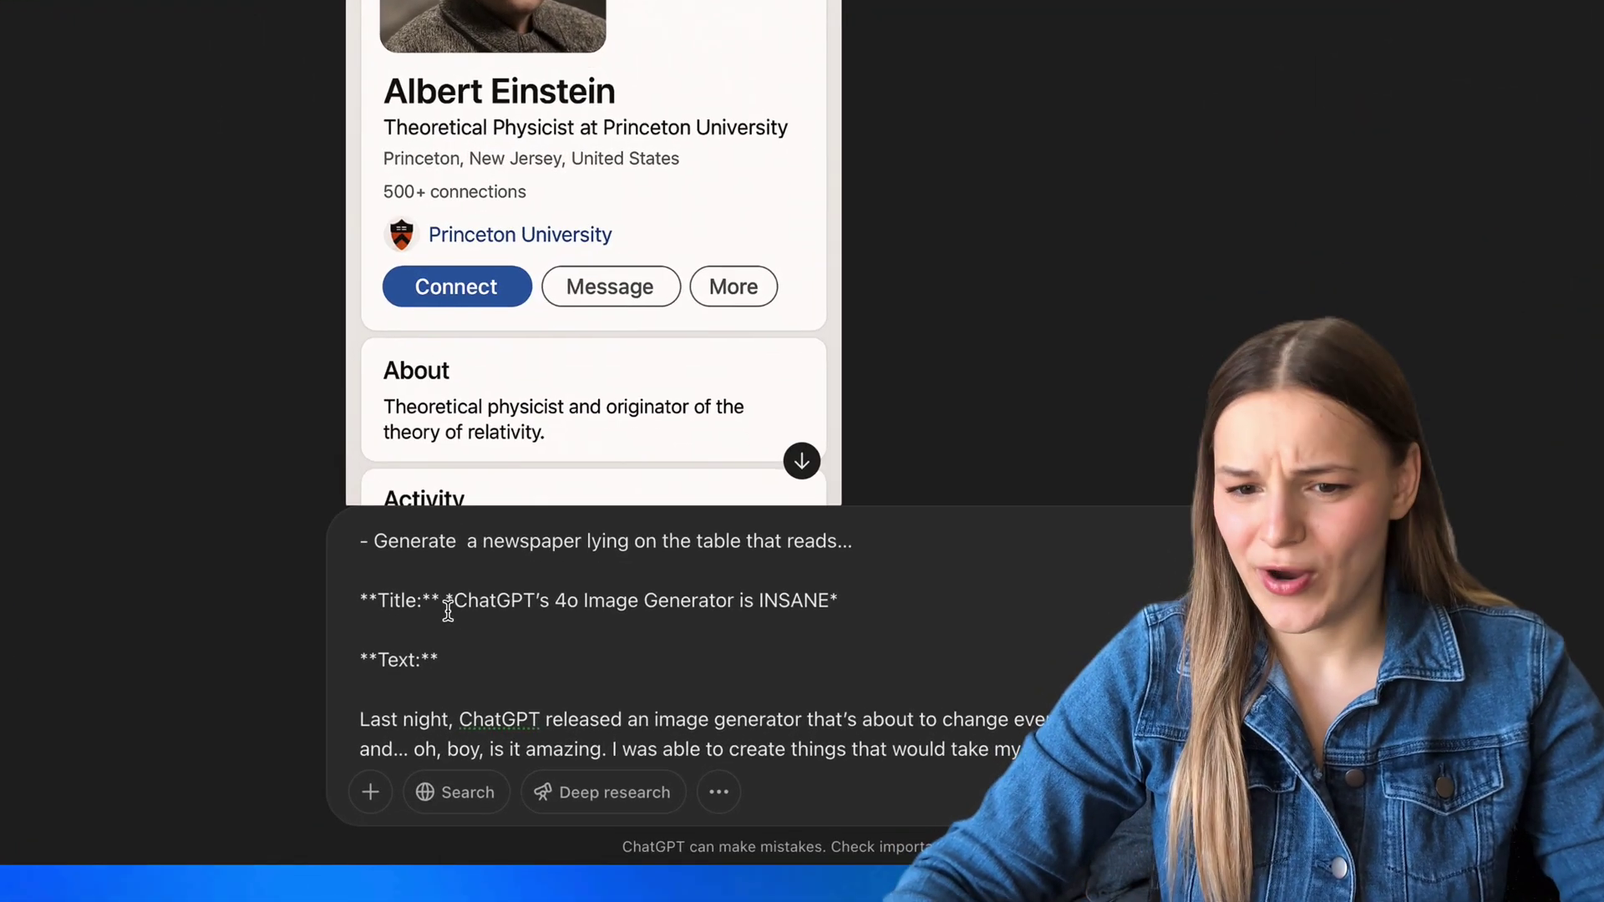
{"action": "scroll", "coordinate": [447, 611], "scroll_direction": "down", "scroll_amount": 1}
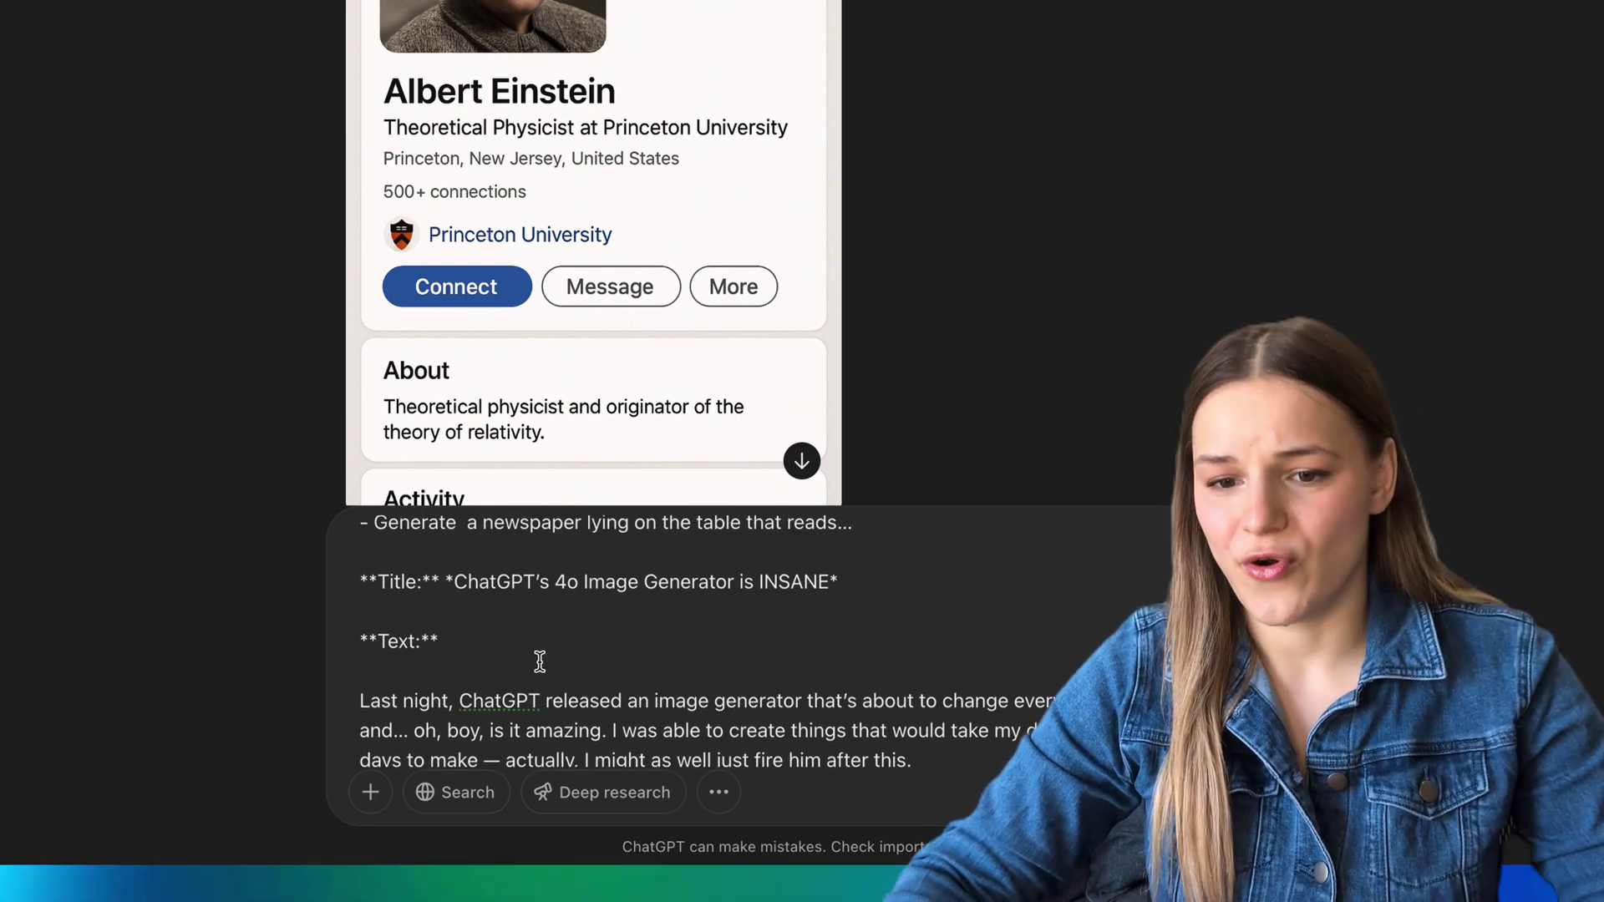
{"action": "scroll", "coordinate": [540, 661], "scroll_direction": "down", "scroll_amount": 2}
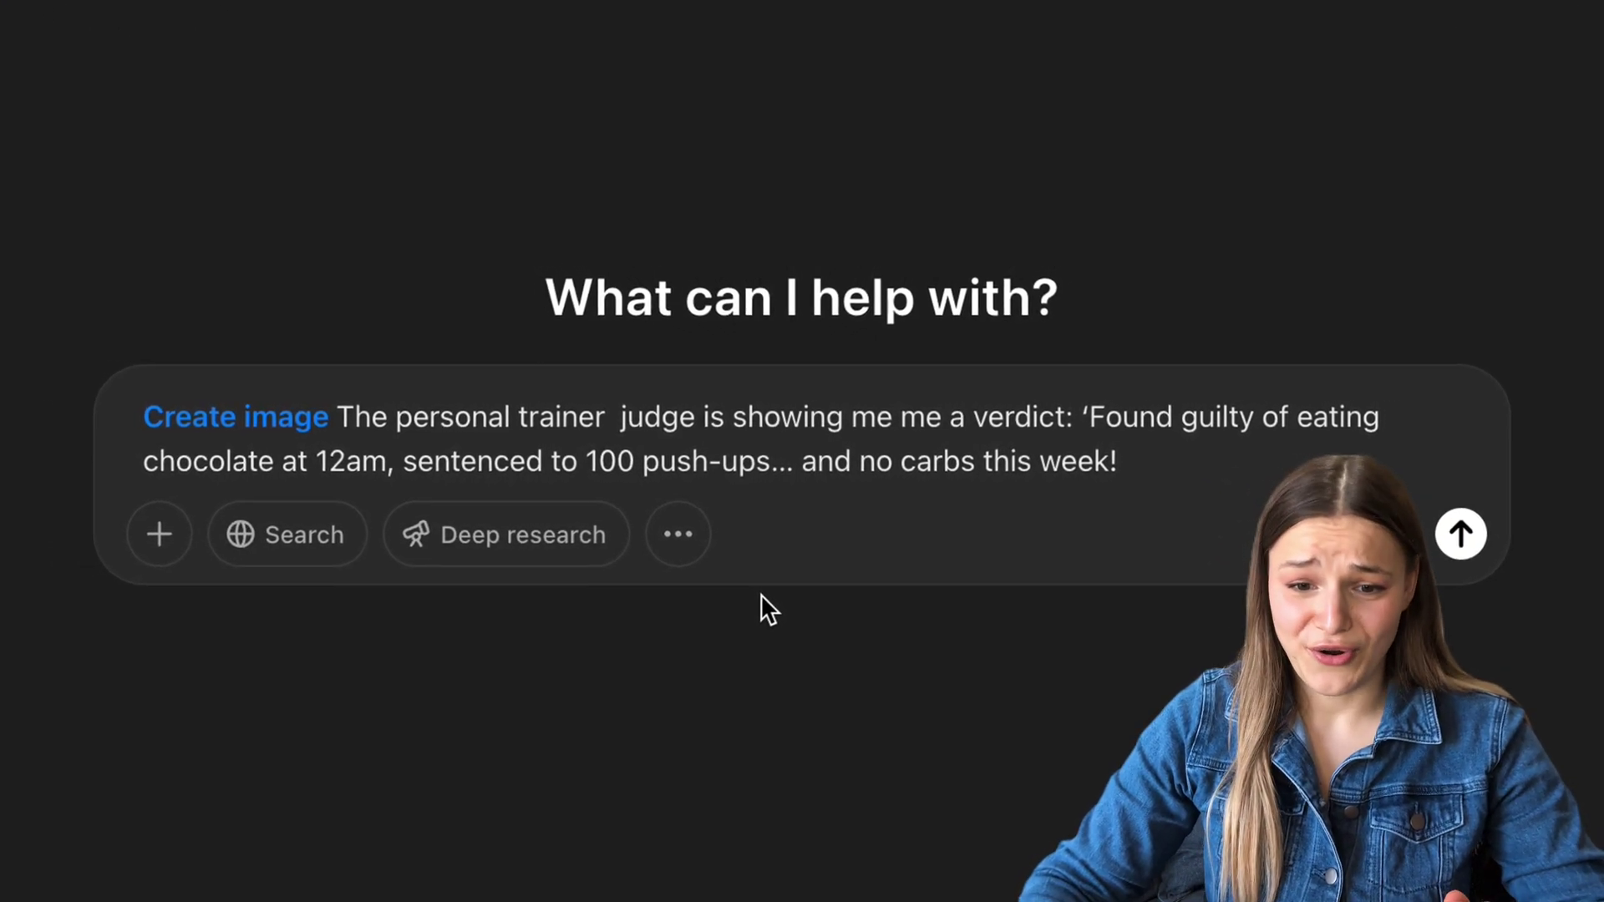
Step: Send the judge verdict prompt: guilty of 12am chocolate, sentenced to 100 push-ups
{"action": "key", "text": "Return"}
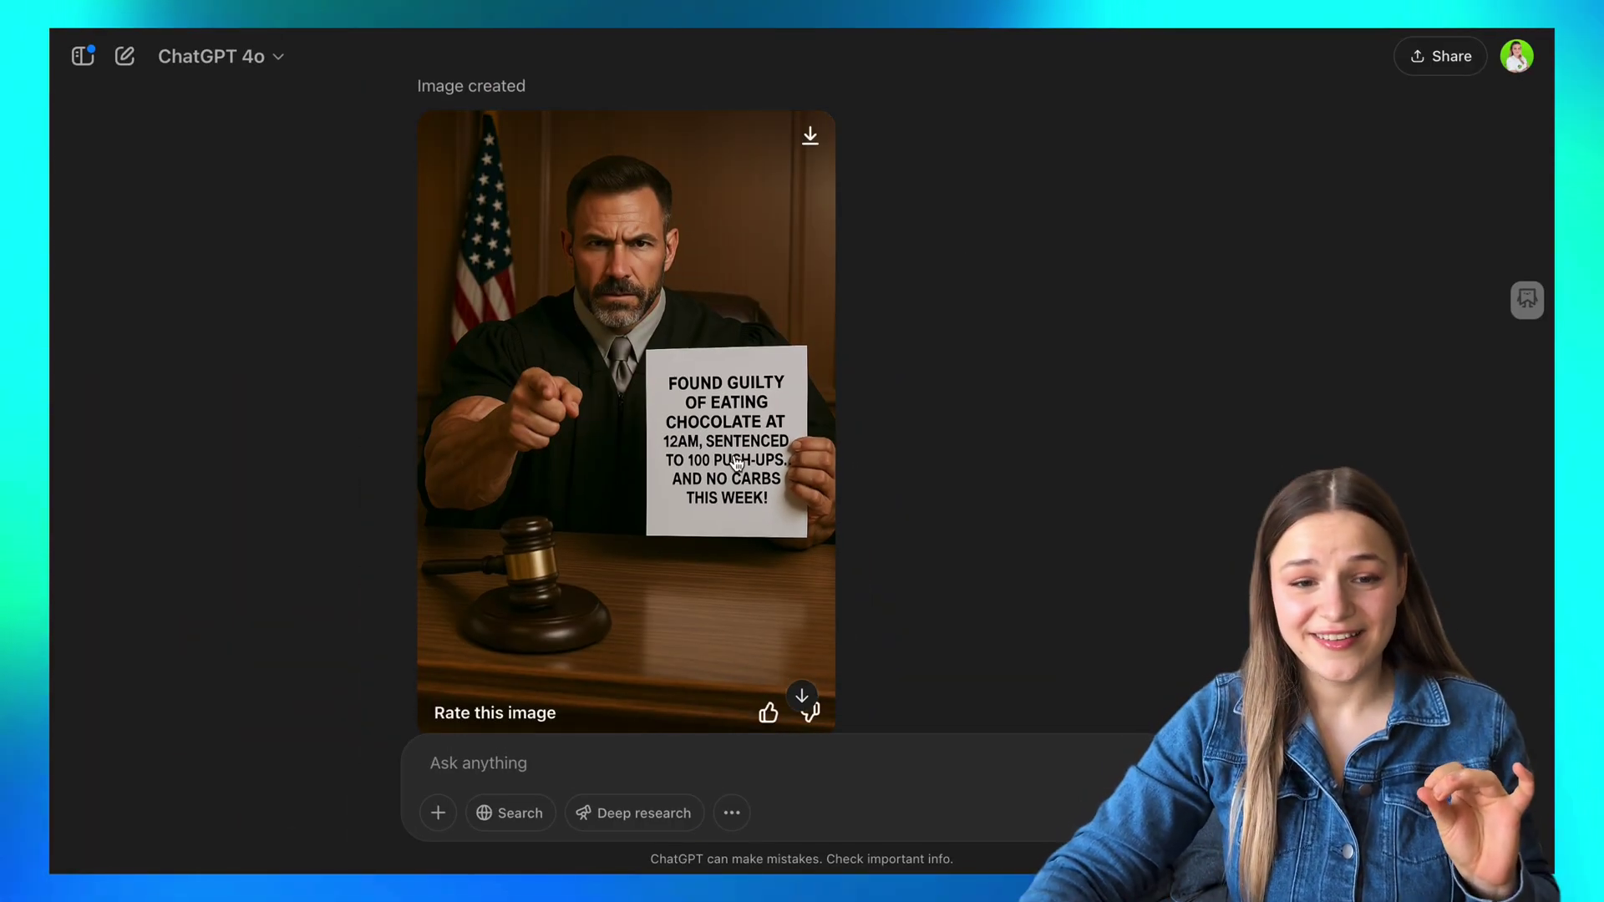
{"action": "left_click", "coordinate": [737, 464]}
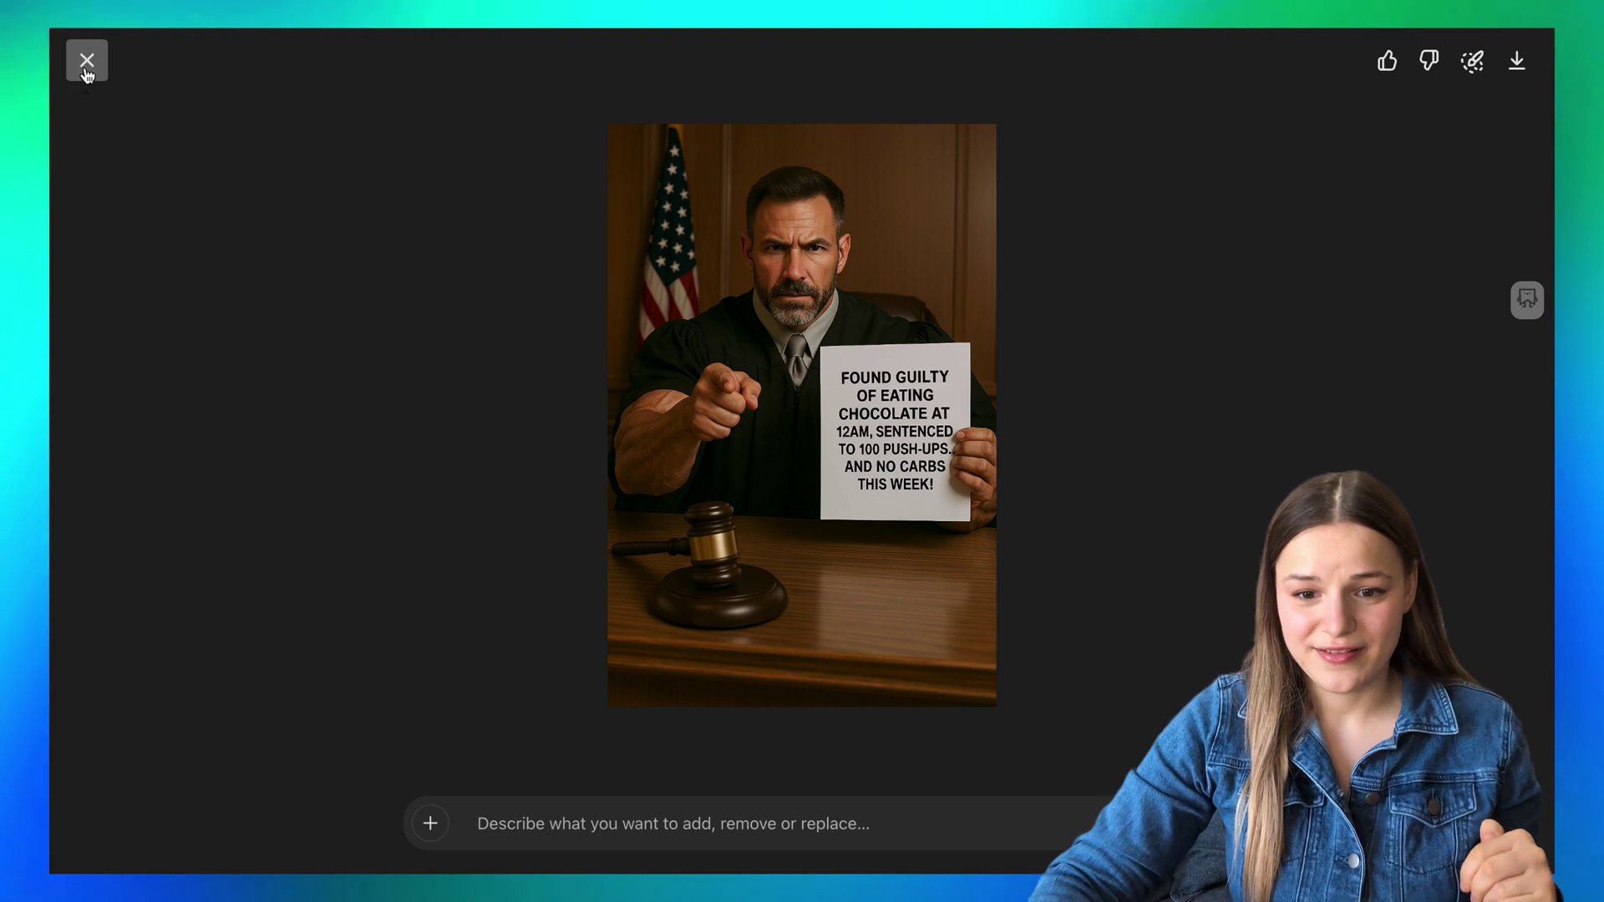
{"action": "left_click", "coordinate": [86, 74]}
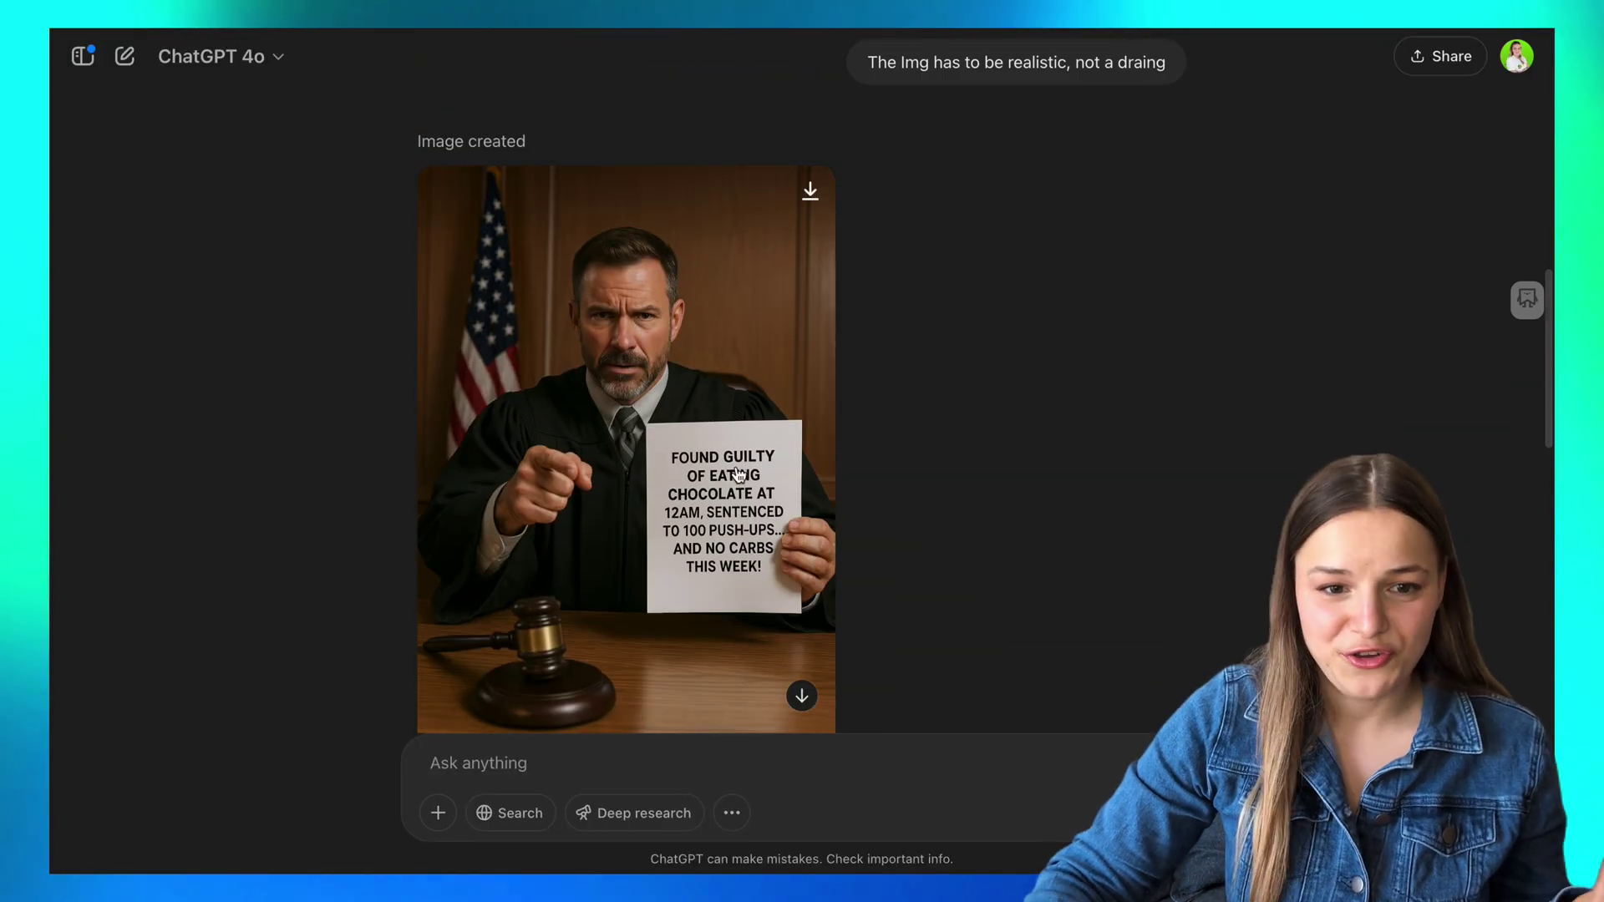
{"action": "left_click", "coordinate": [735, 466]}
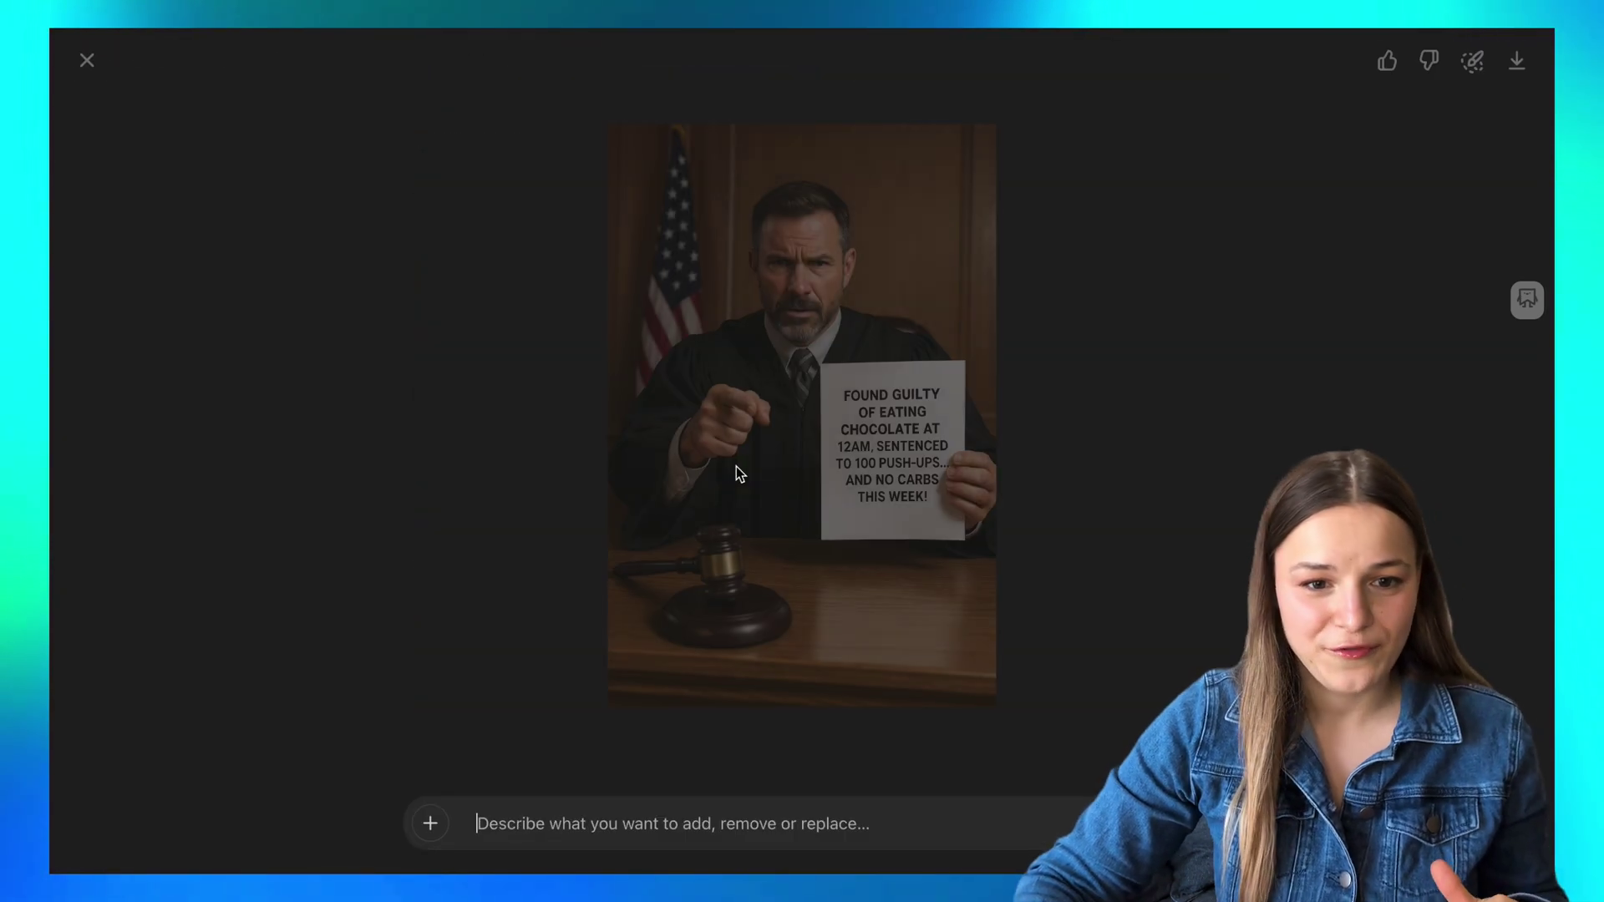
{"action": "left_click", "coordinate": [87, 62]}
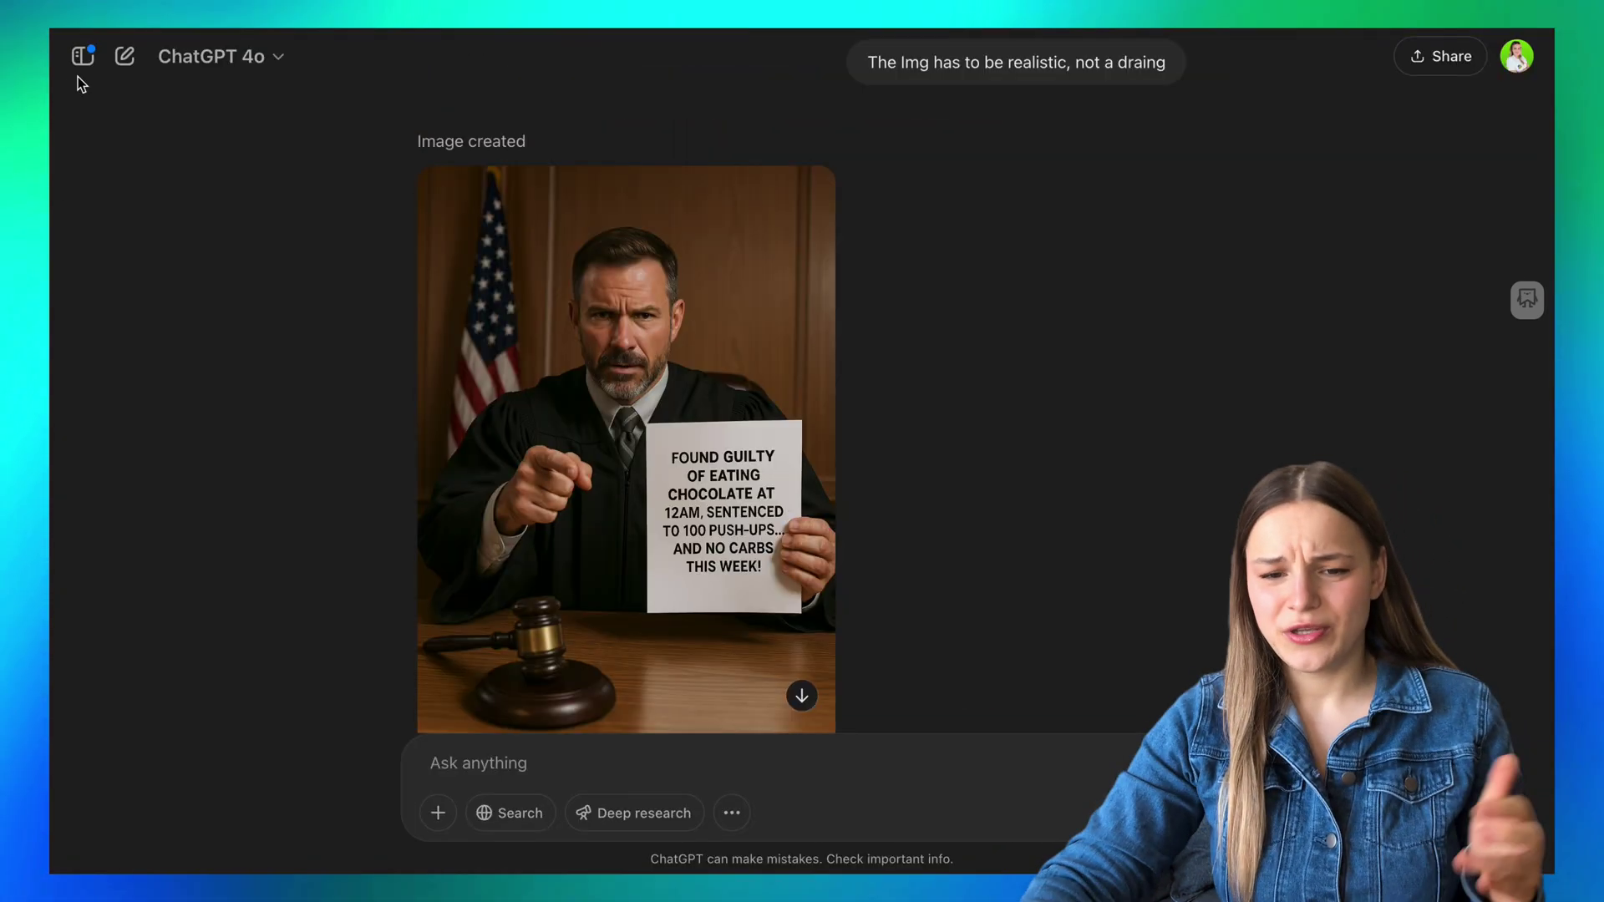
{"action": "scroll", "coordinate": [702, 428], "scroll_direction": "down", "scroll_amount": 3}
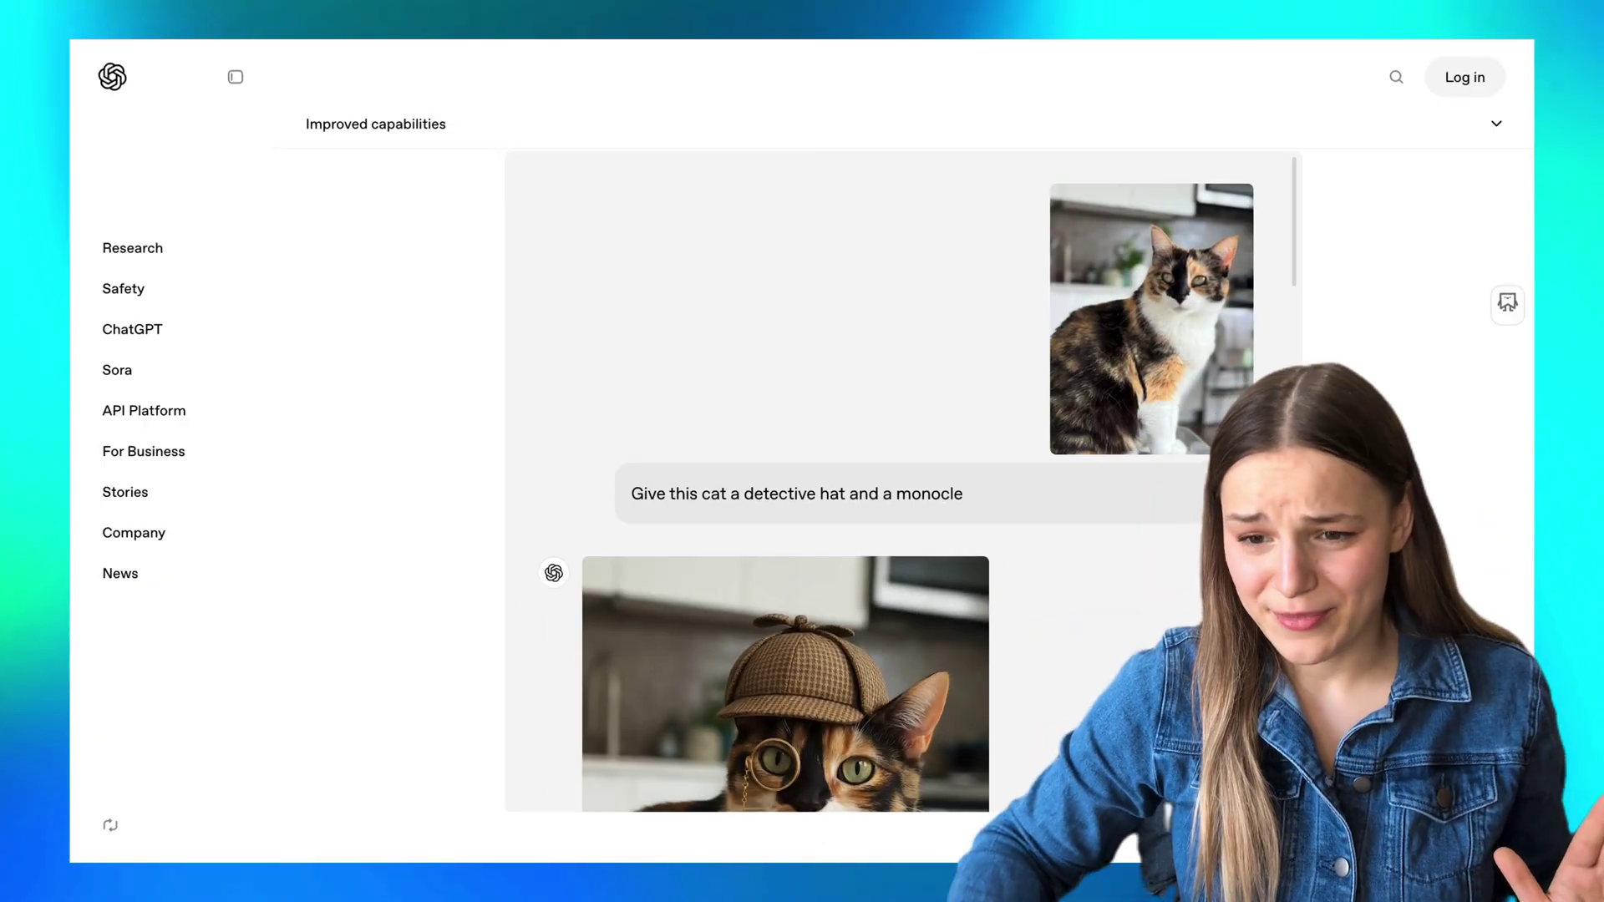
Step: Scroll through the OpenAI page's RPG video-game versions of the detective cat
{"action": "scroll", "coordinate": [903, 482], "scroll_direction": "down", "scroll_amount": 3}
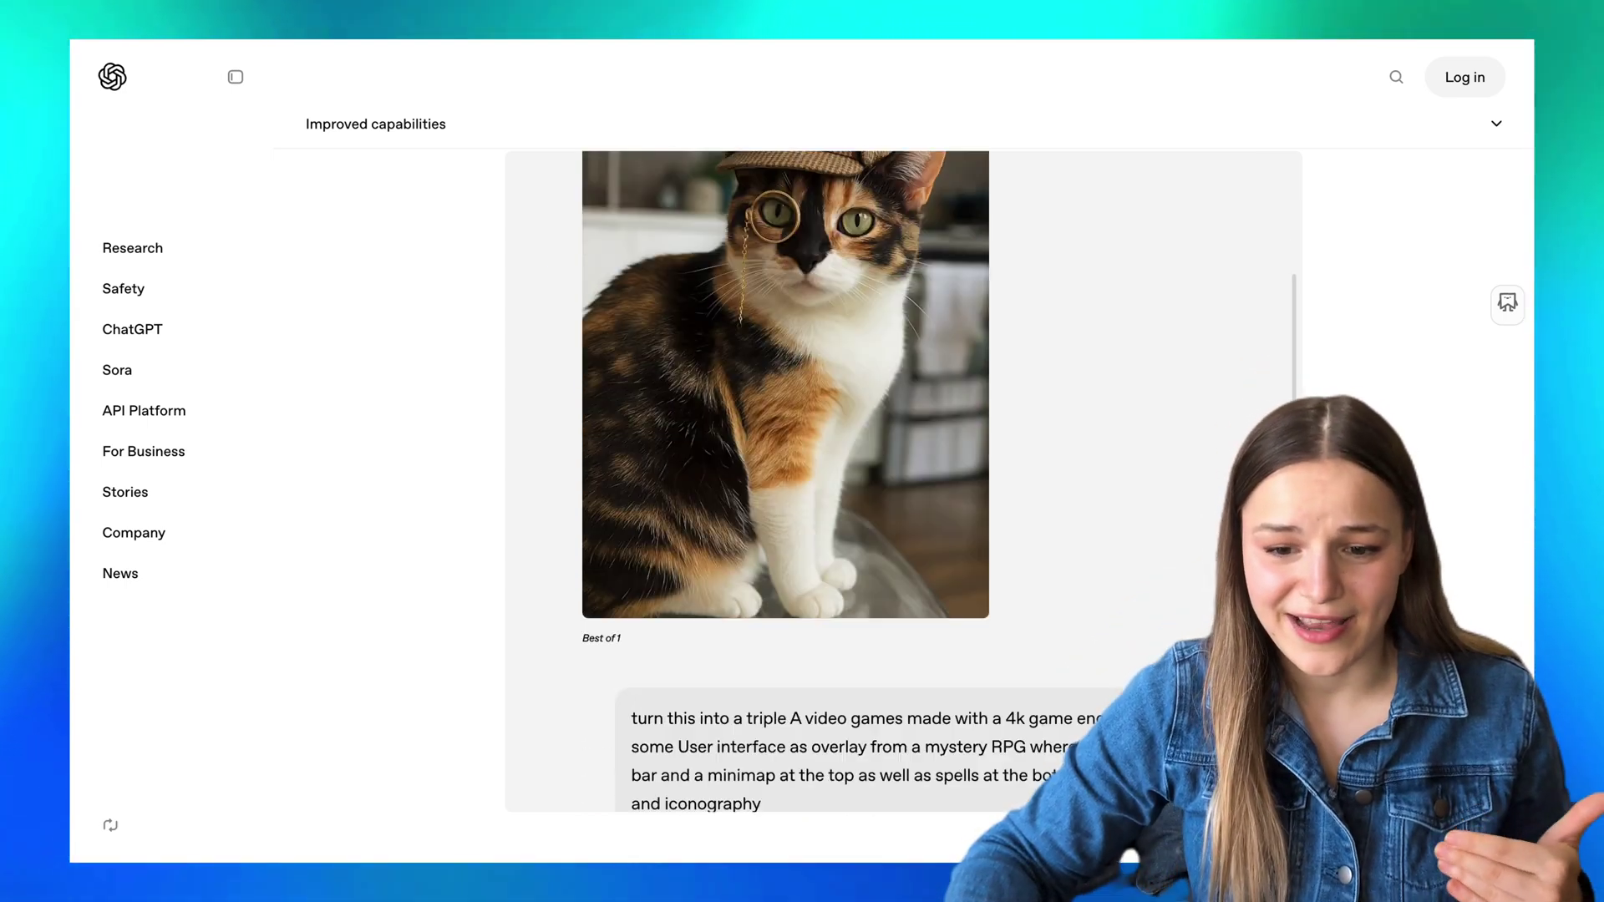
{"action": "scroll", "coordinate": [1075, 610], "scroll_direction": "down", "scroll_amount": 1}
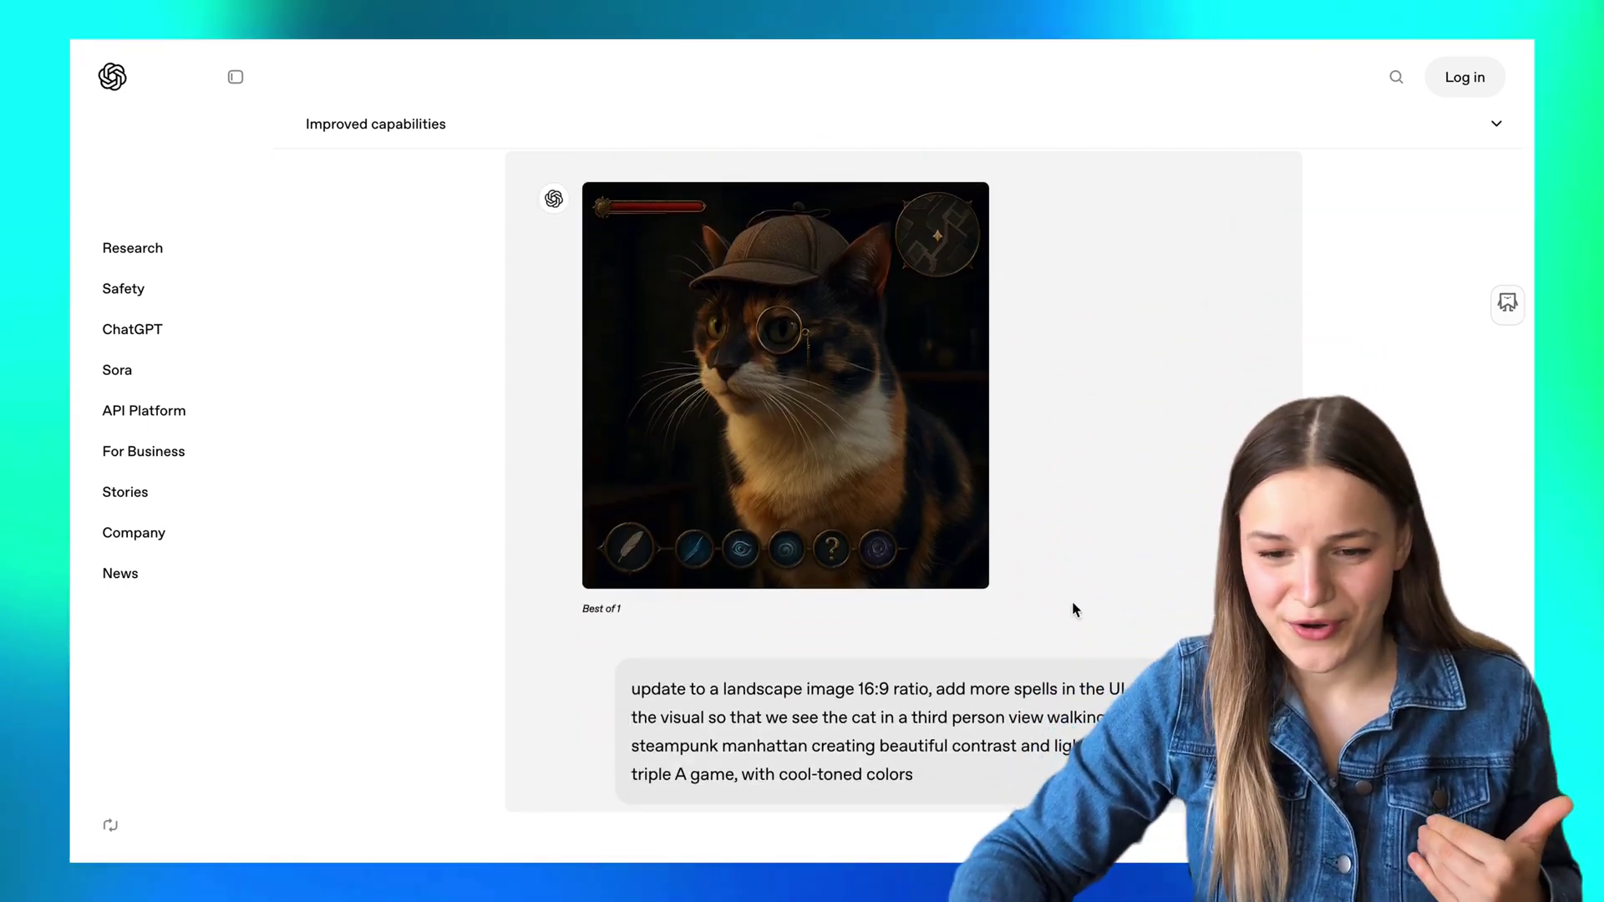
{"action": "scroll", "coordinate": [930, 498], "scroll_direction": "down", "scroll_amount": 12}
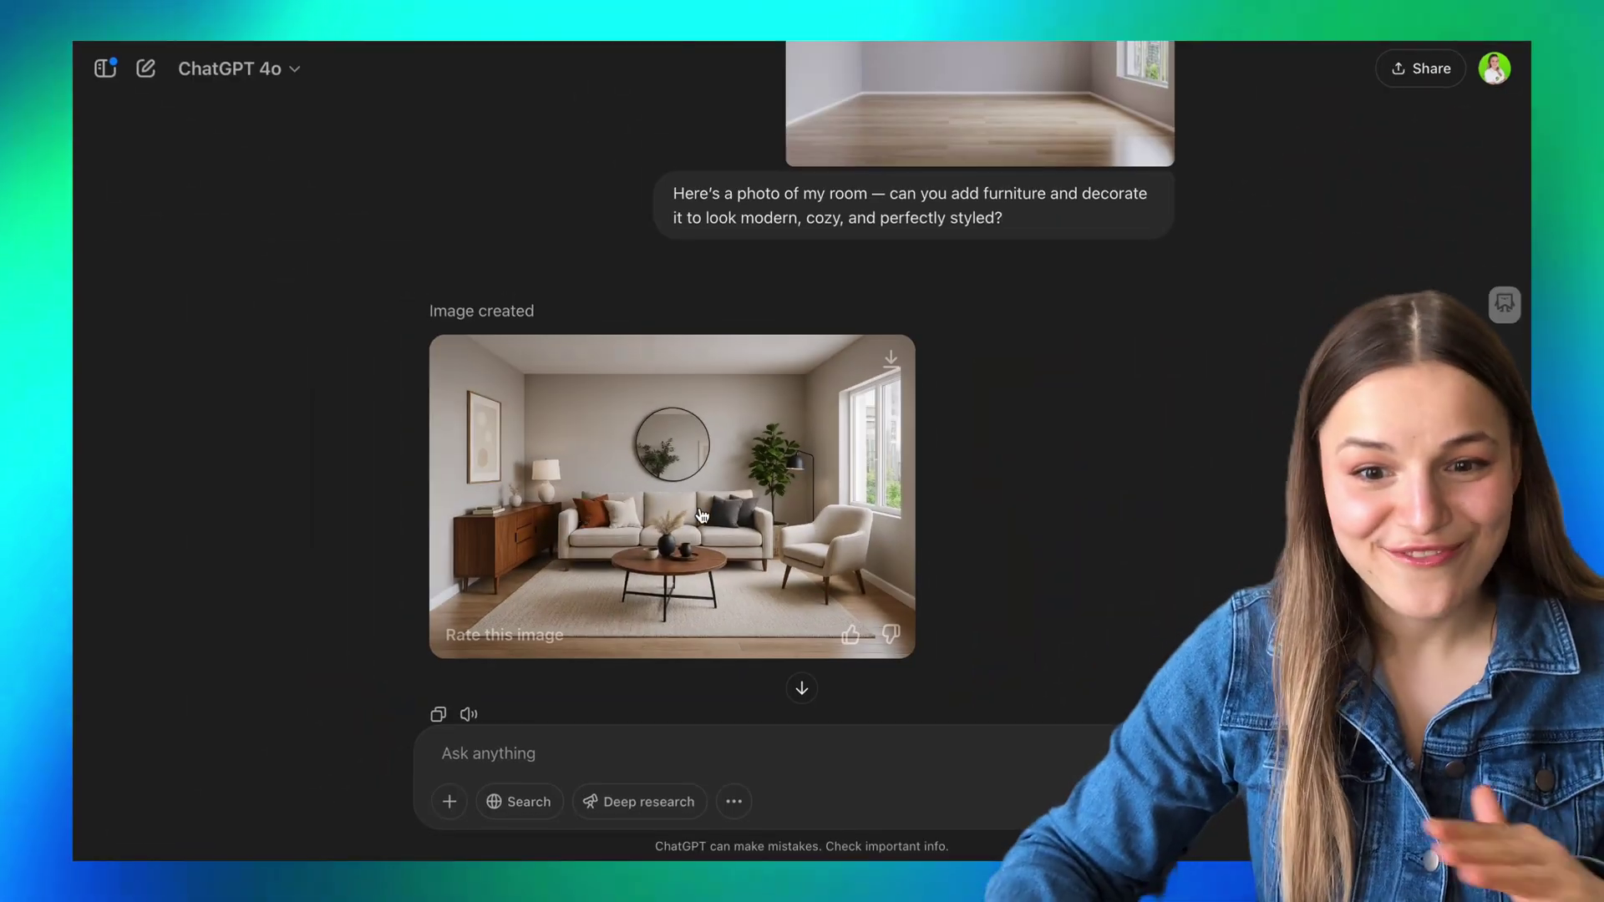
Step: Open the generated modern, cozy furnished living room image full size
{"action": "left_click", "coordinate": [699, 511]}
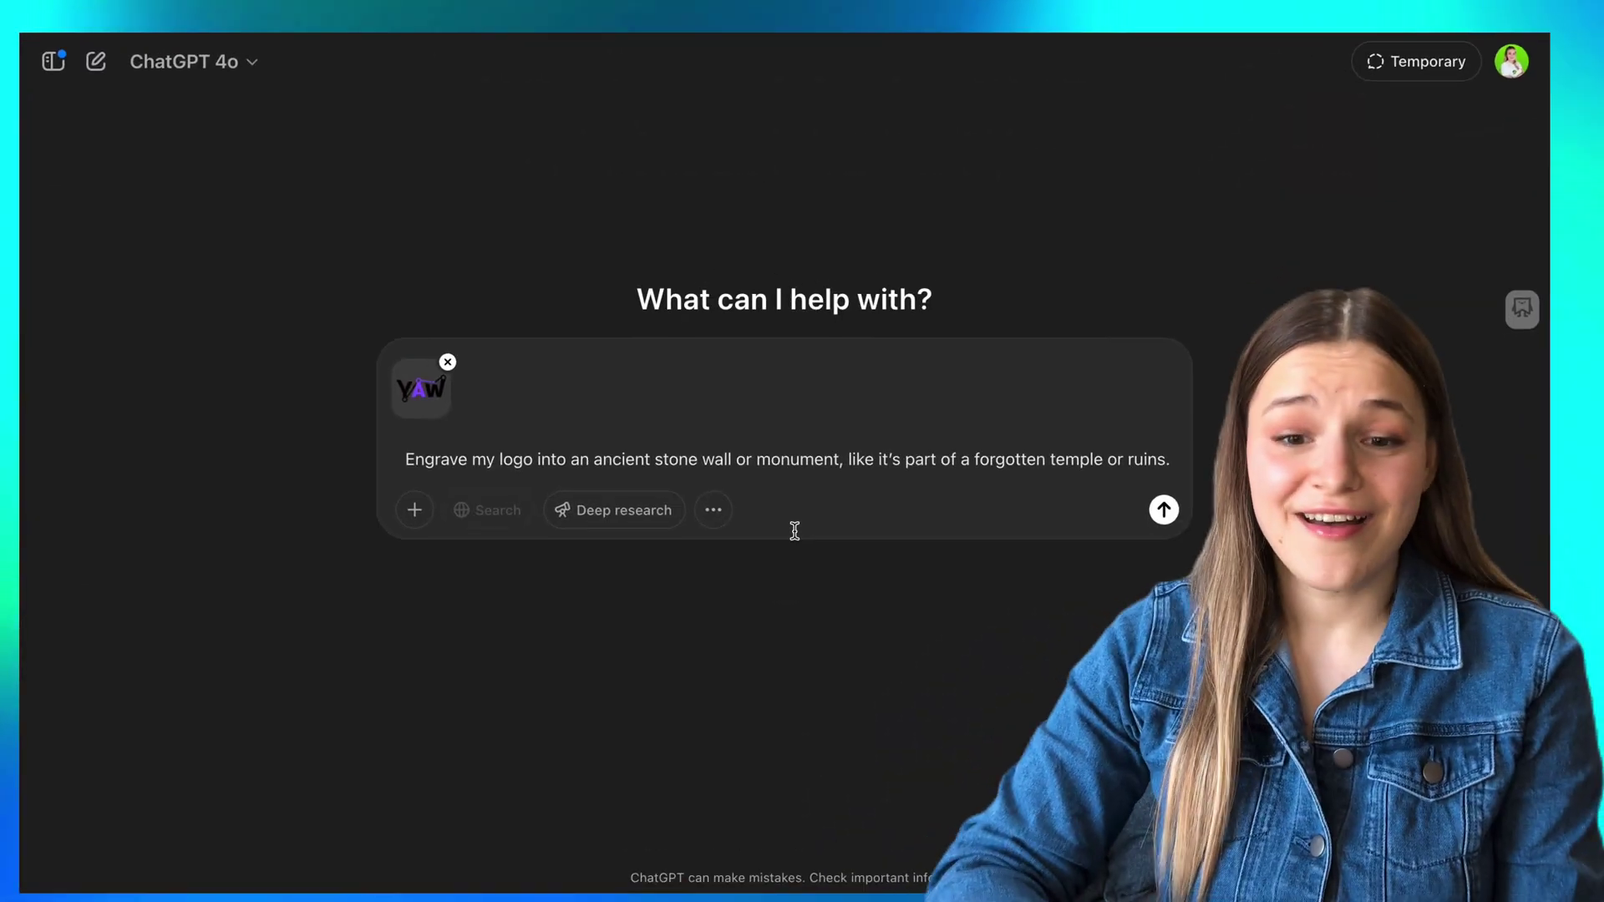
Step: Send the YAW logo stone-engraving prompt and open the resulting temple wall image
{"action": "key", "text": "Return"}
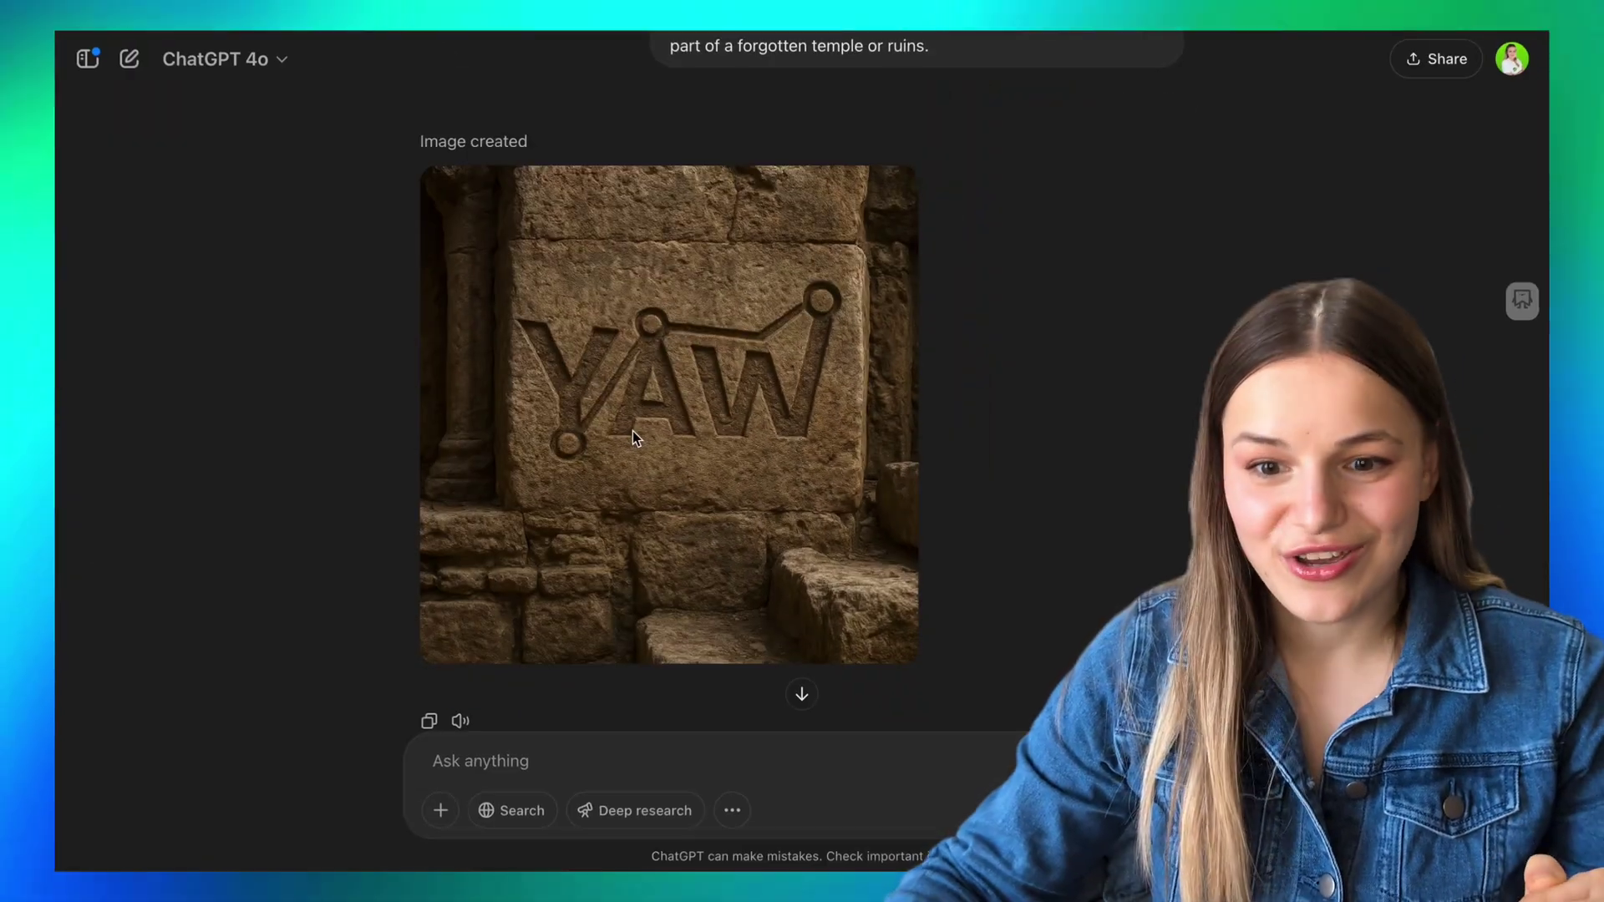
{"action": "mouse_move", "coordinate": [506, 376]}
{"action": "left_click", "coordinate": [644, 358]}
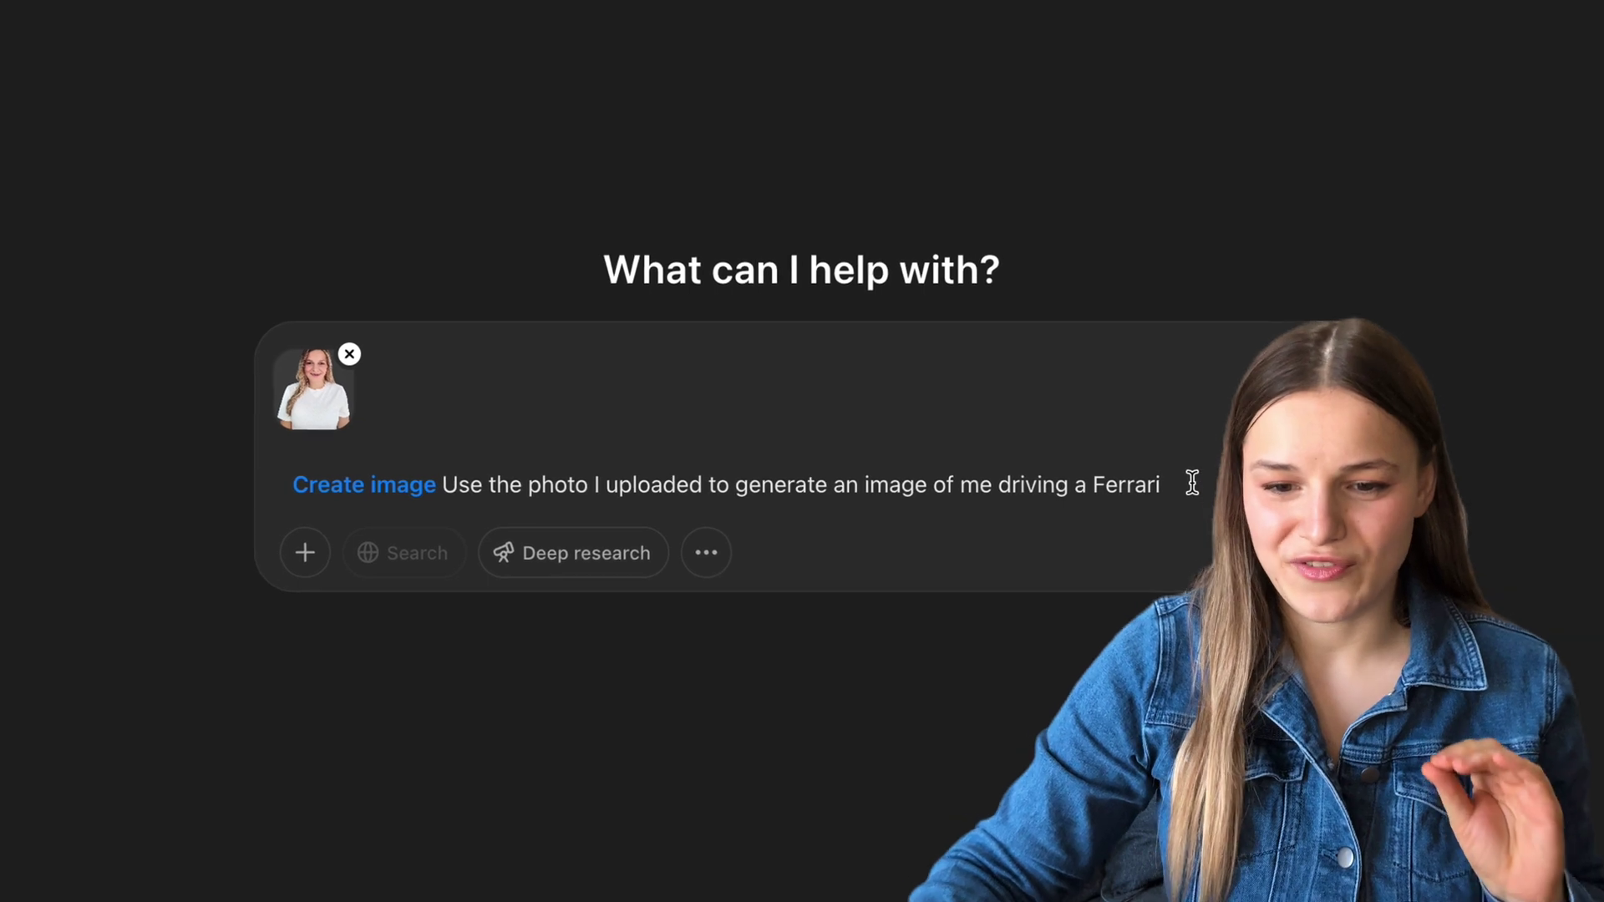
Step: Send the request to show the person from the uploaded photo driving a Ferrari
{"action": "key", "text": "Return"}
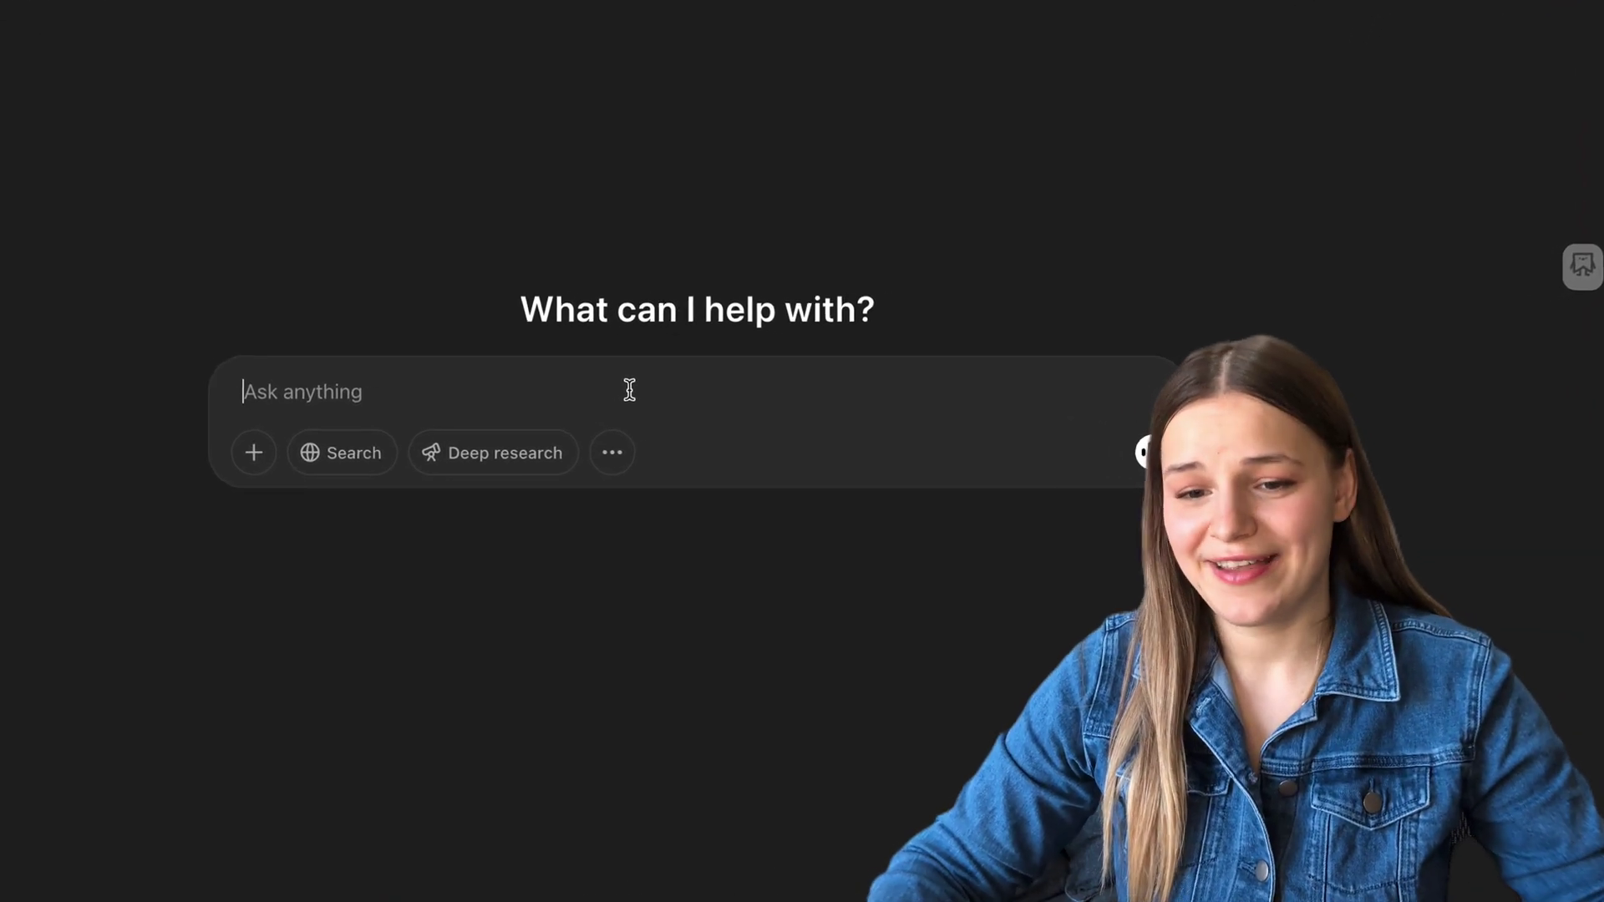
Step: Paste the Your AI Workflow 1,000,000-subscriber plaque prompt, then write a 'remove background' follow-up
{"action": "type", "text": "Generate a YouTube plaque celebrating 1,000,000 subscribers for the channel ‘Your AI Workflow’ - remove background"}
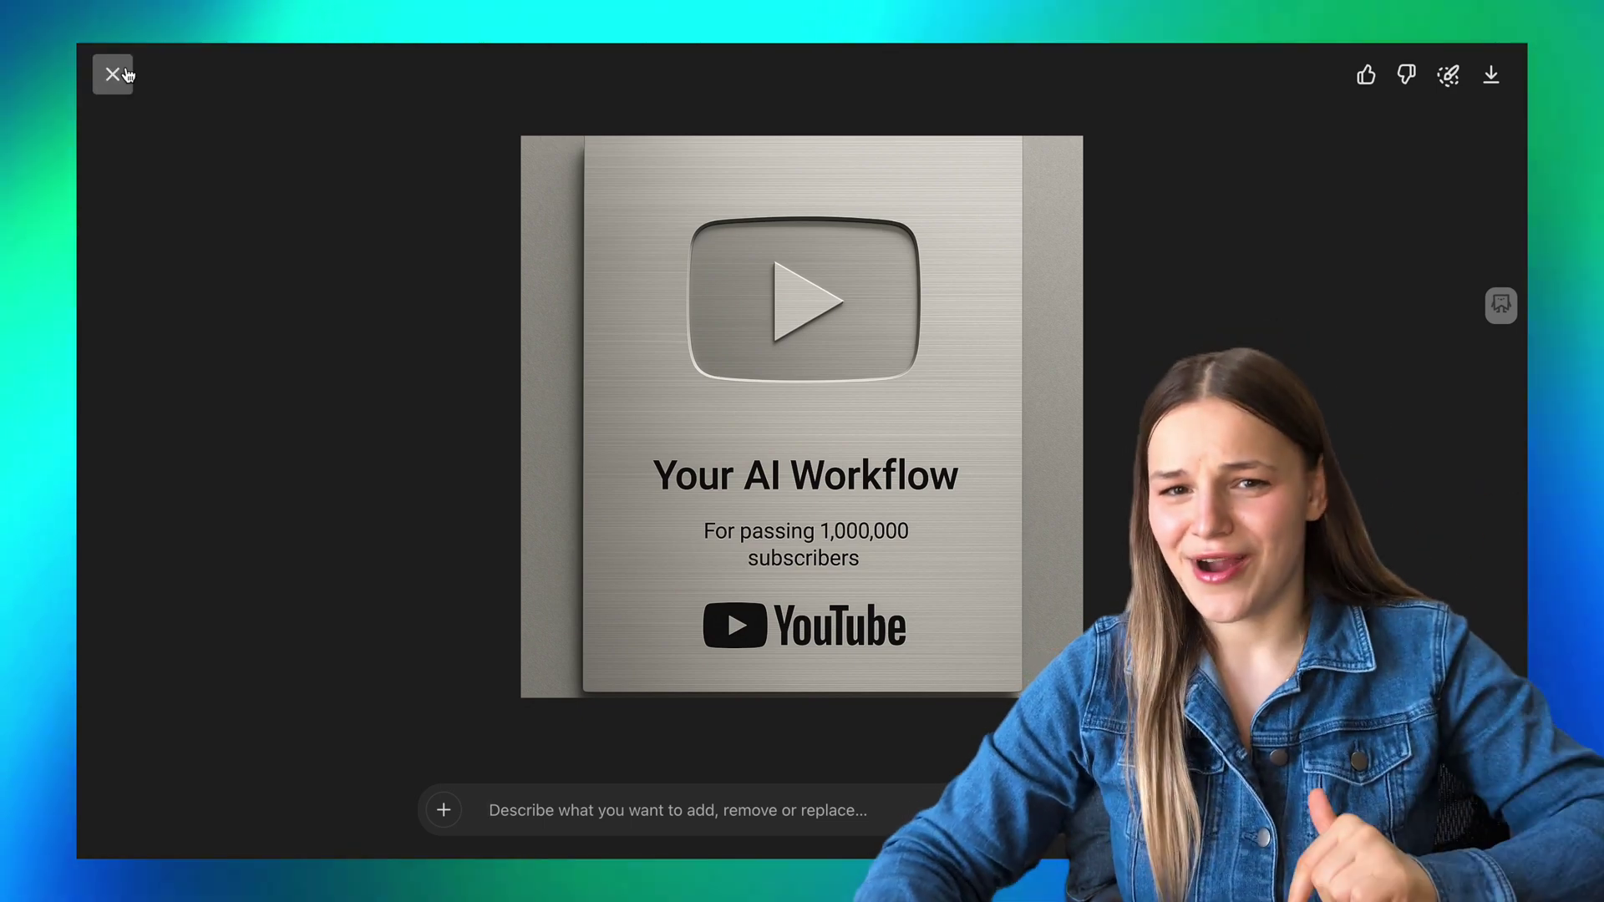
{"action": "left_click", "coordinate": [111, 74]}
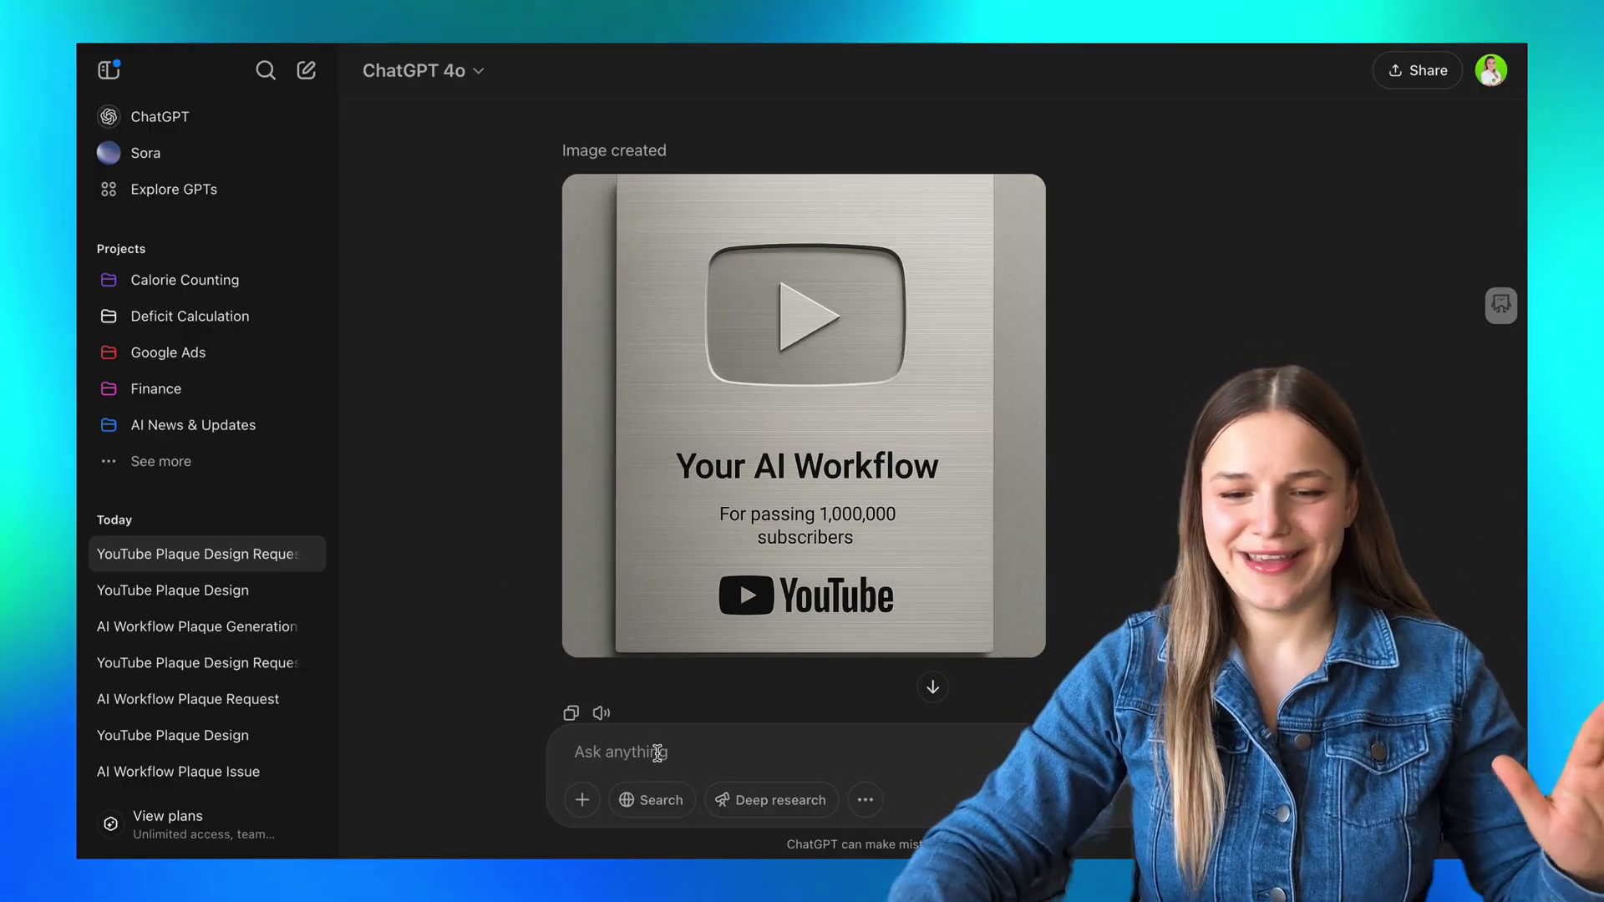
{"action": "left_click", "coordinate": [619, 752]}
{"action": "type", "text": "remove bac"}
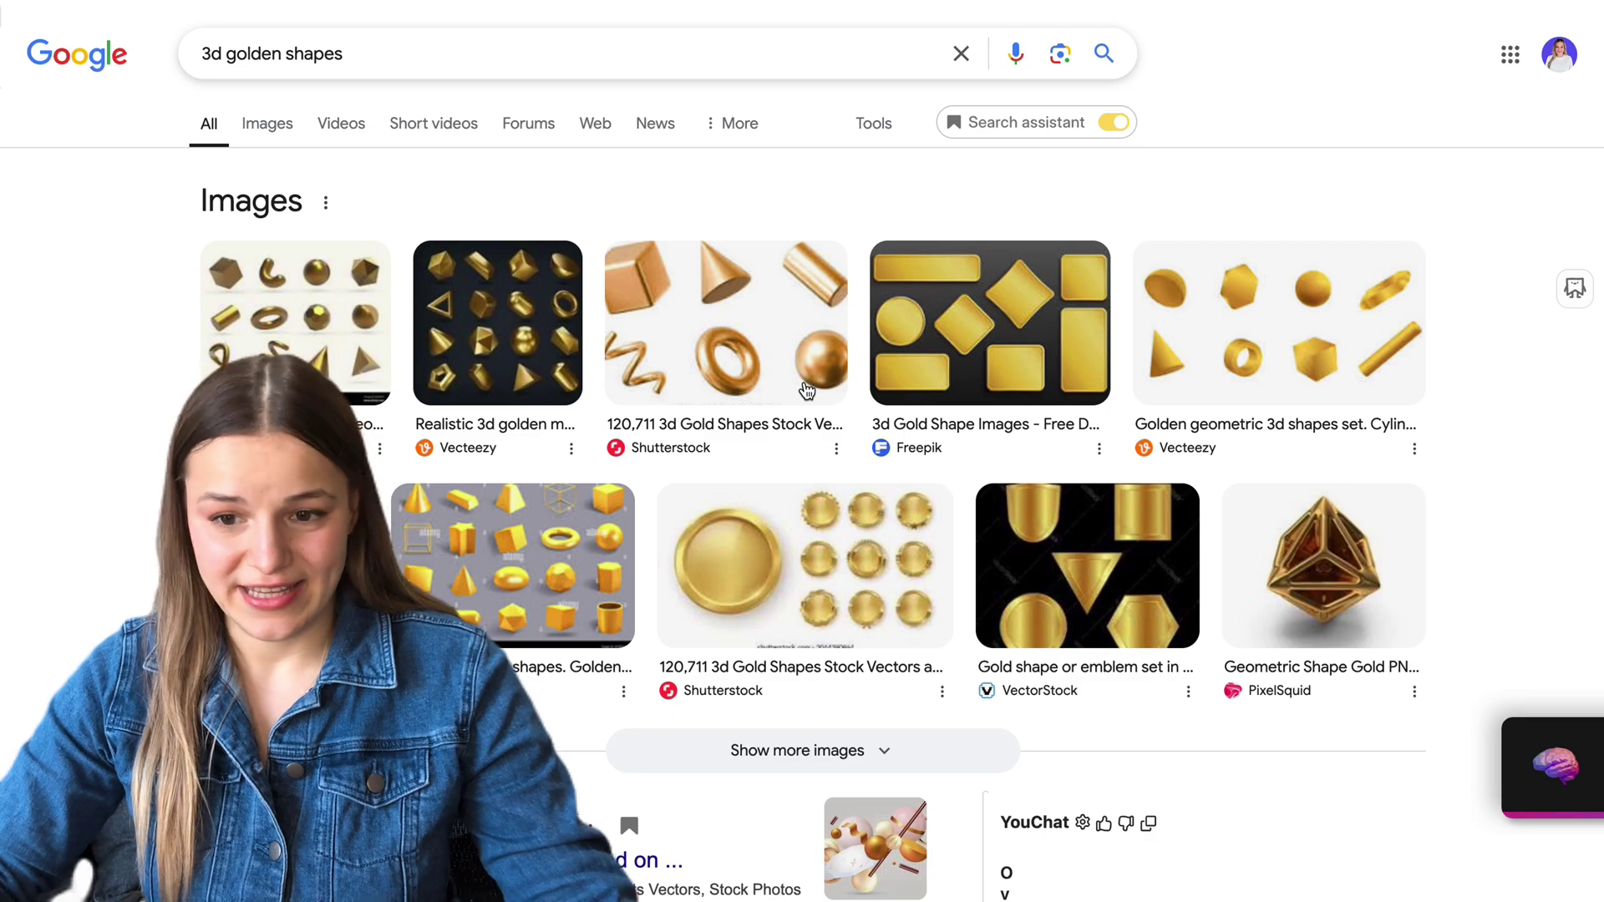
Step: Copy the Shutterstock image of 3D gold shapes from the Google Images results
{"action": "left_click", "coordinate": [807, 391]}
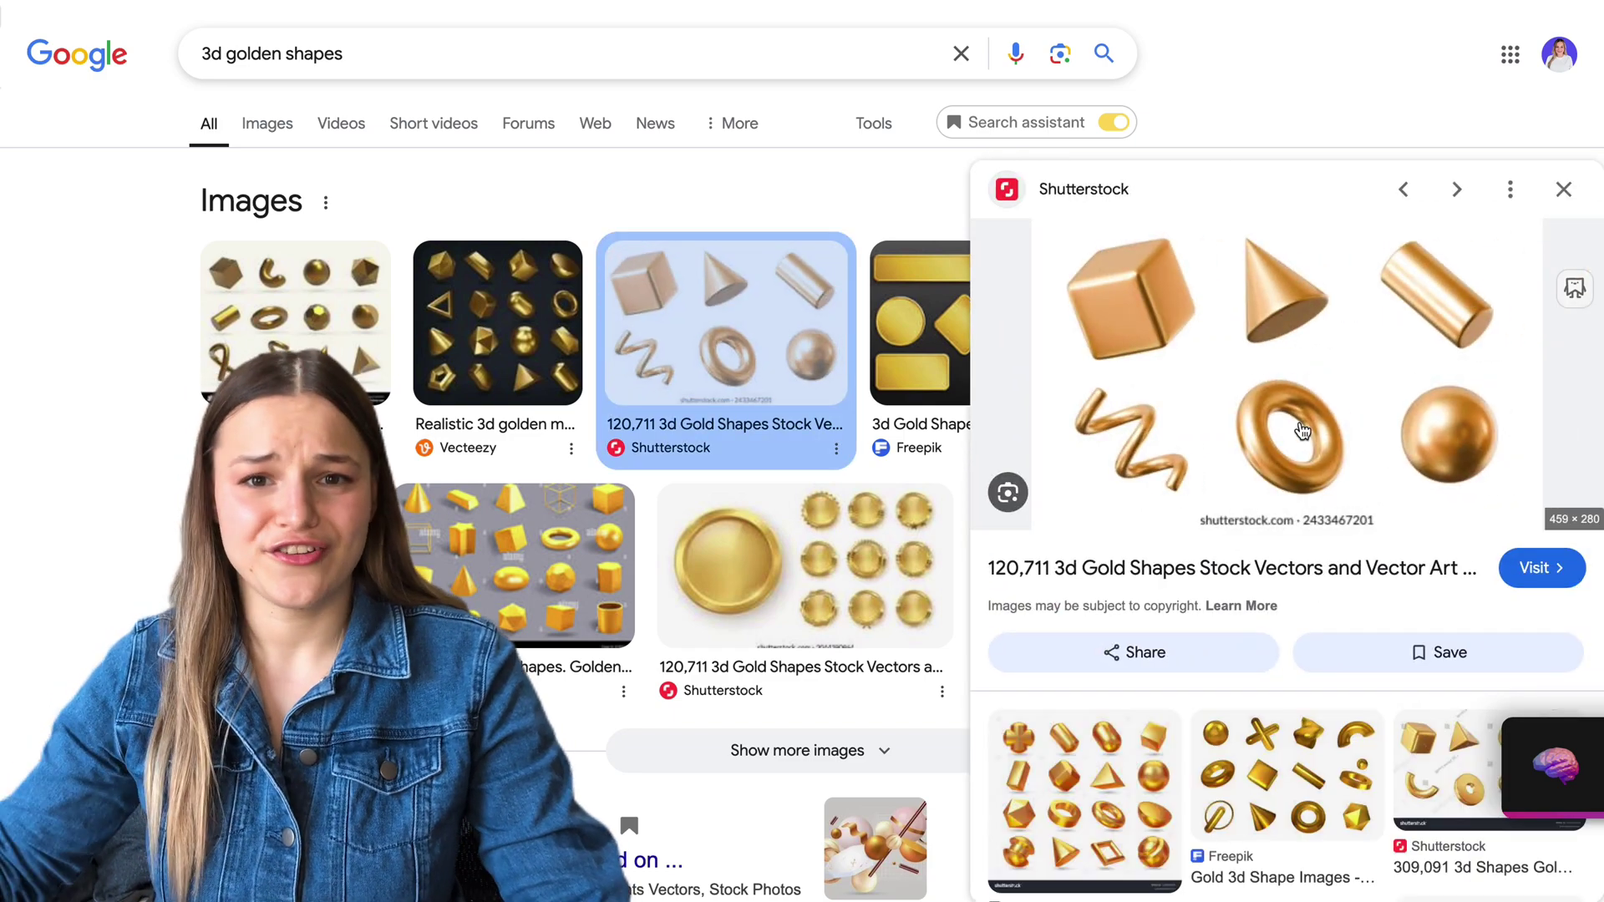
{"action": "right_click", "coordinate": [1225, 432]}
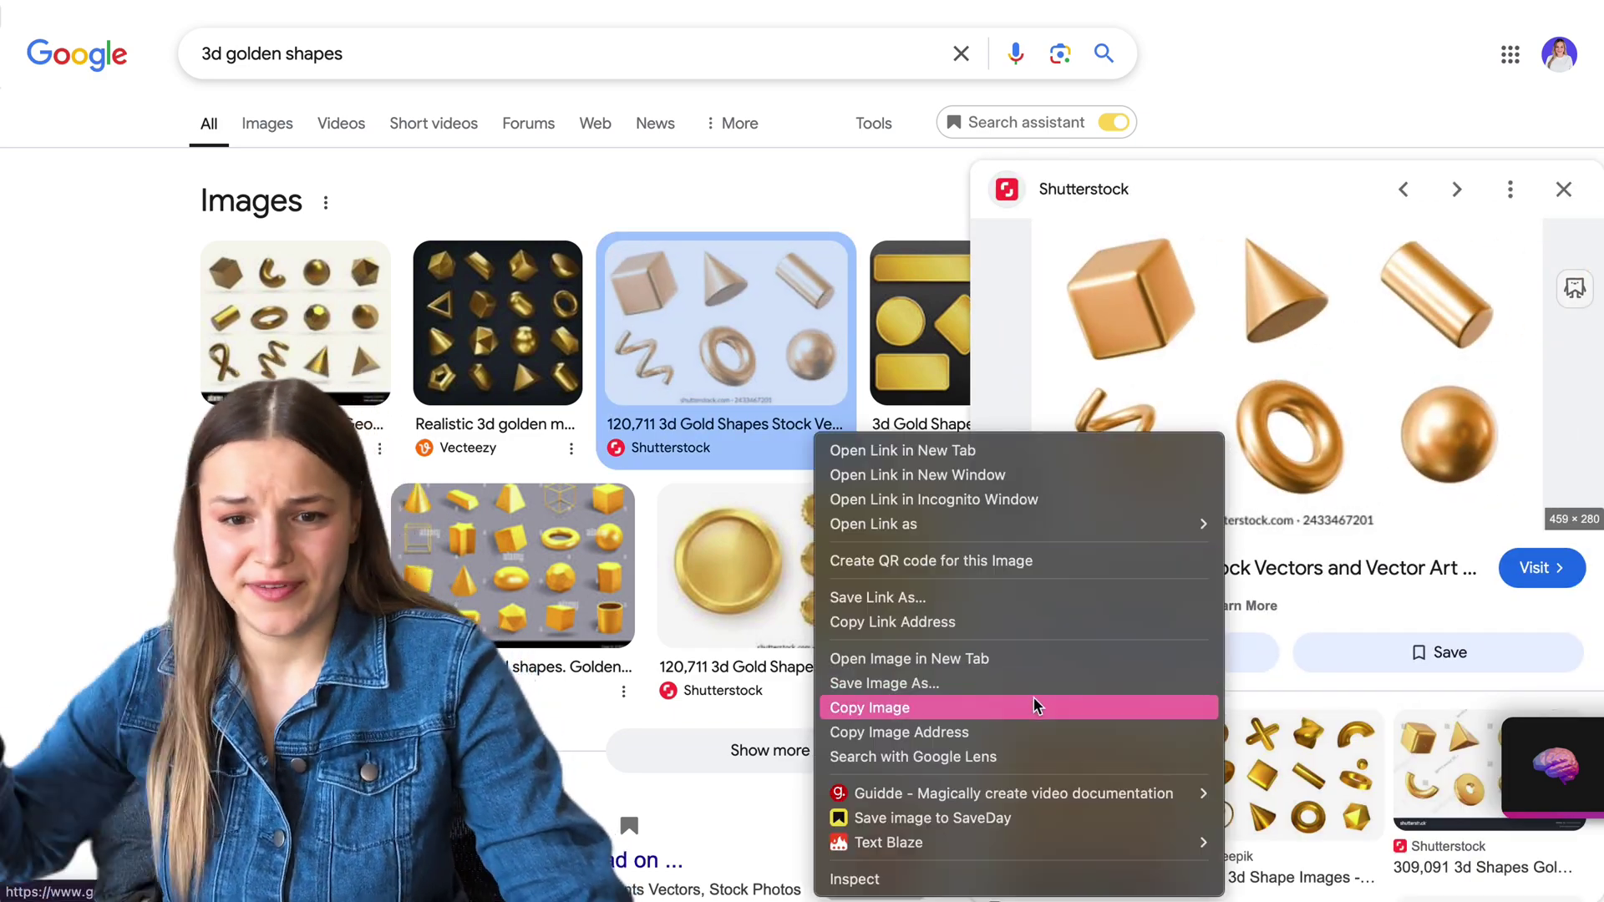
{"action": "left_click", "coordinate": [1034, 707]}
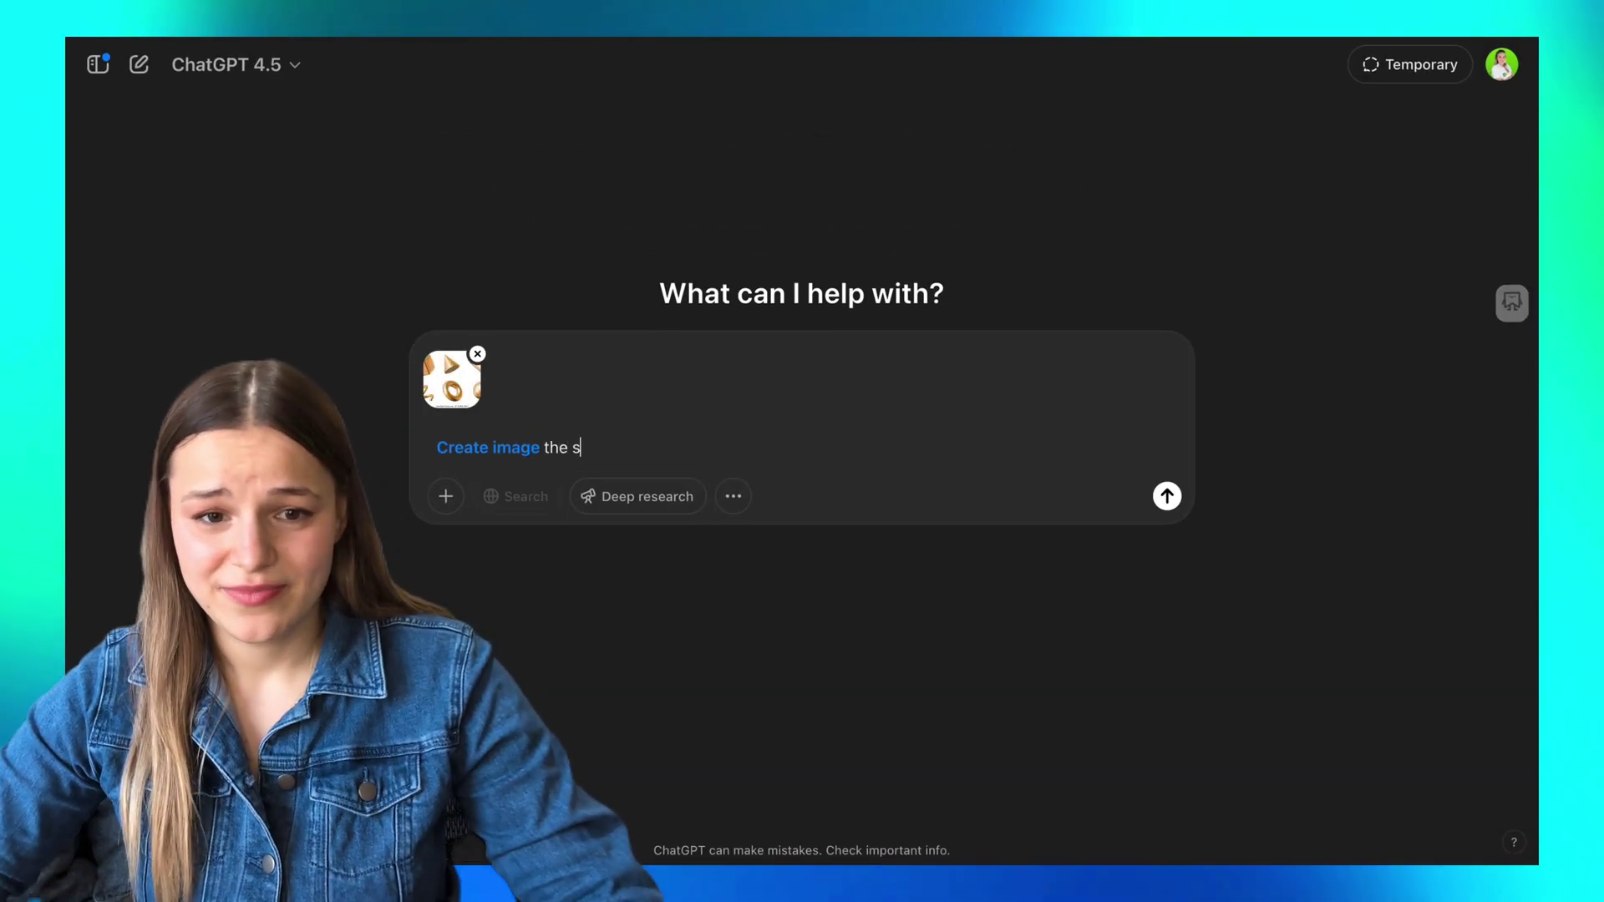
Step: Send the prompt 'the same shapes but without background' with the pasted gold shapes image
{"action": "type", "text": "shapes but with"}
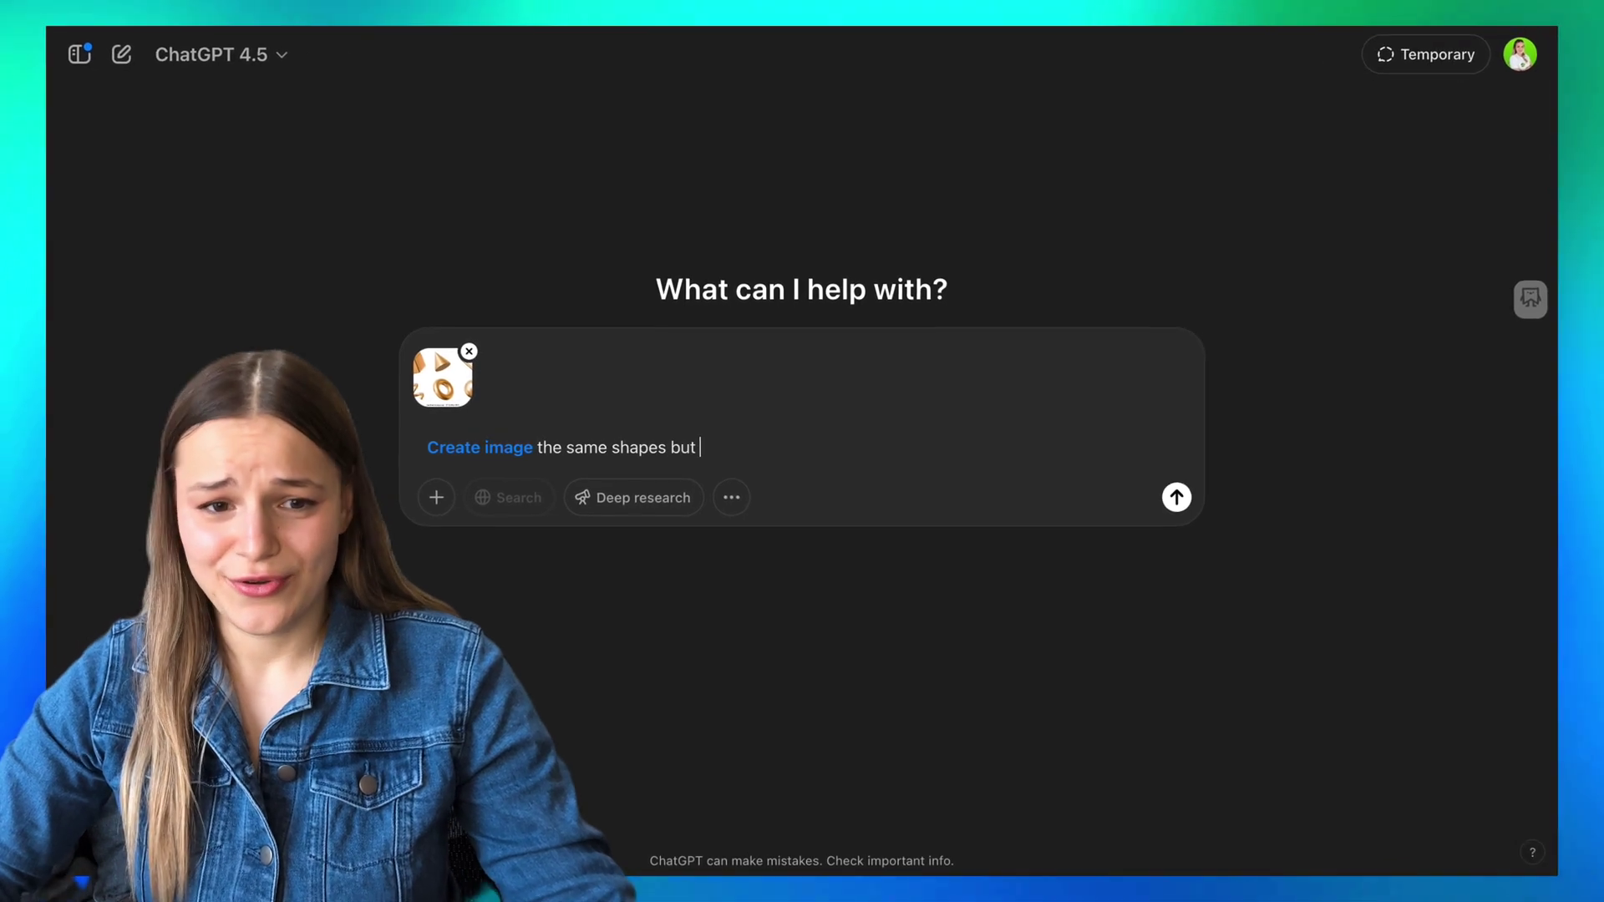
{"action": "type", "text": "out background"}
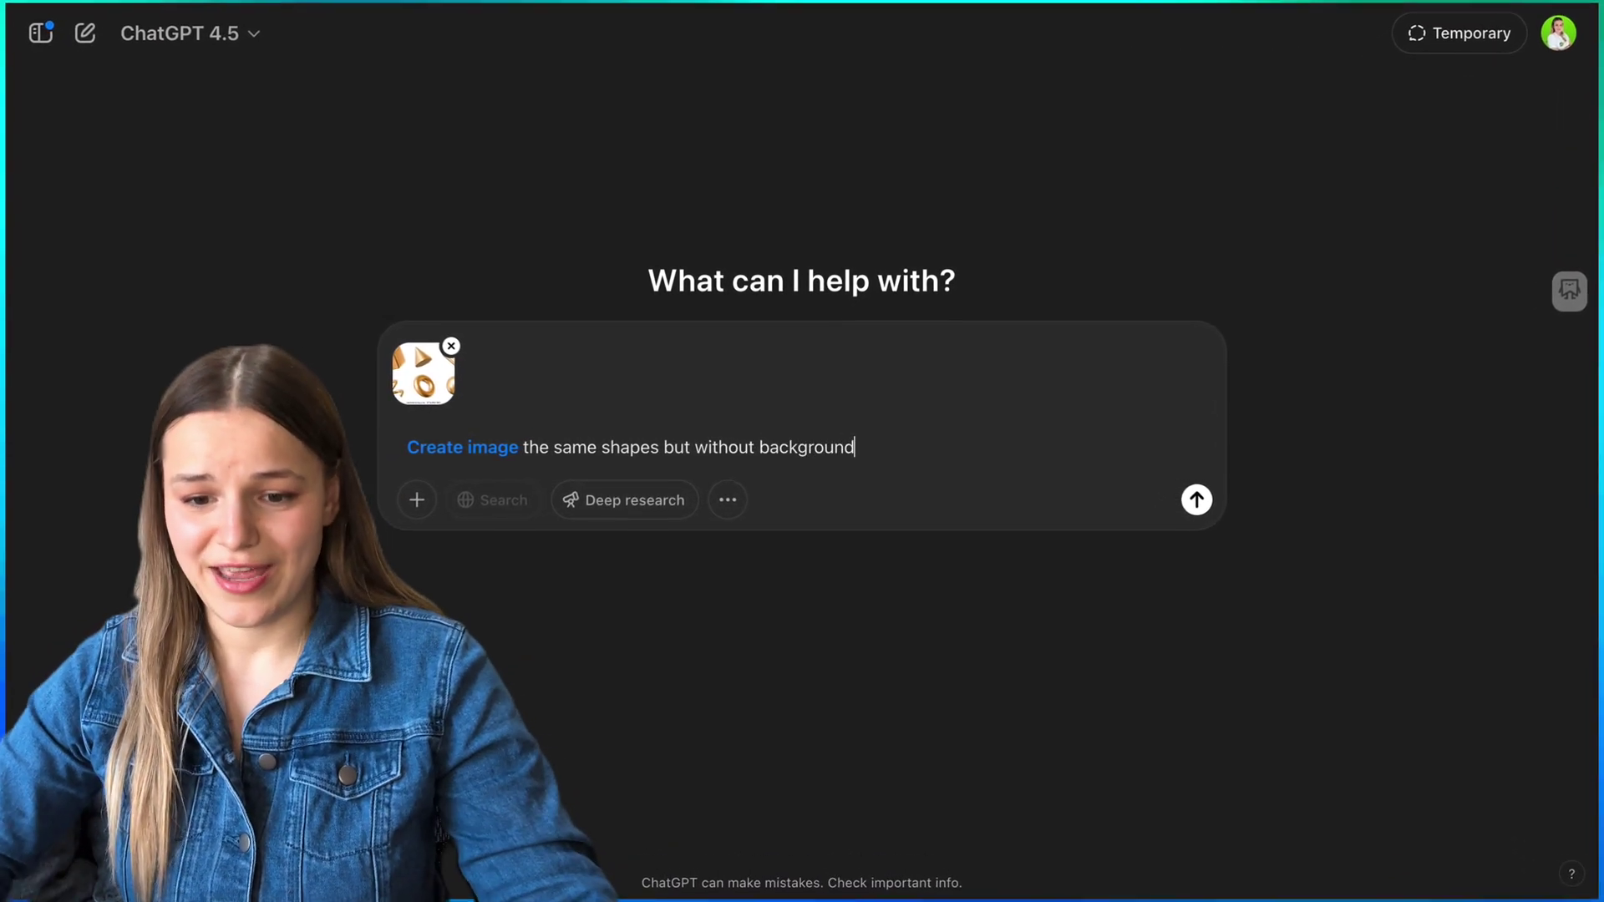
{"action": "key", "text": "Return"}
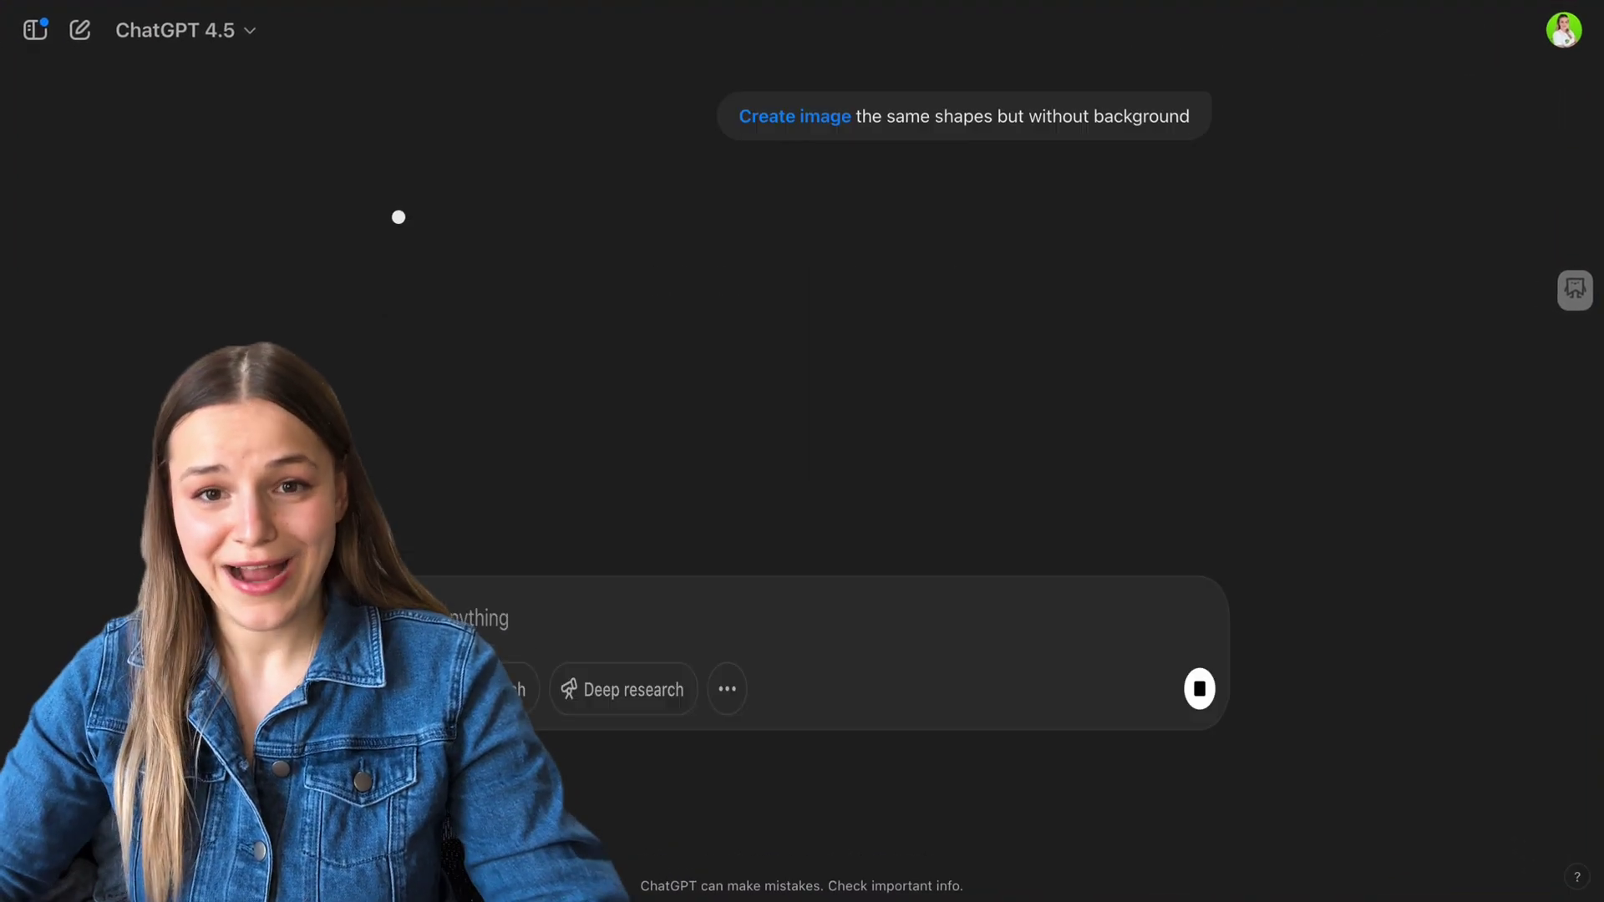